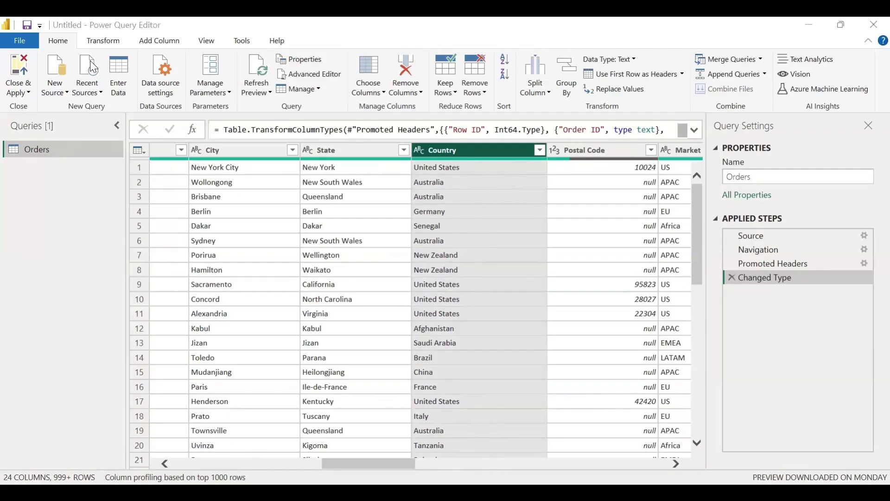
Create a new query parameter named SingleCountry
left_click(104, 42)
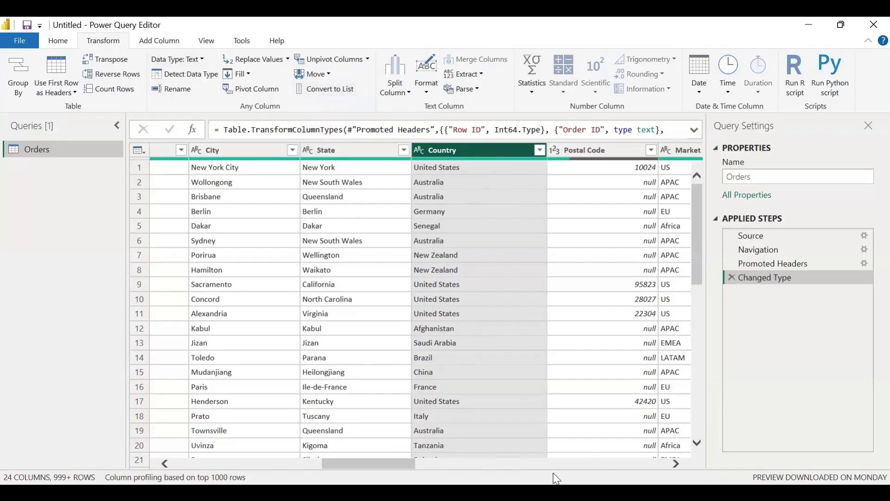
left_click(57, 41)
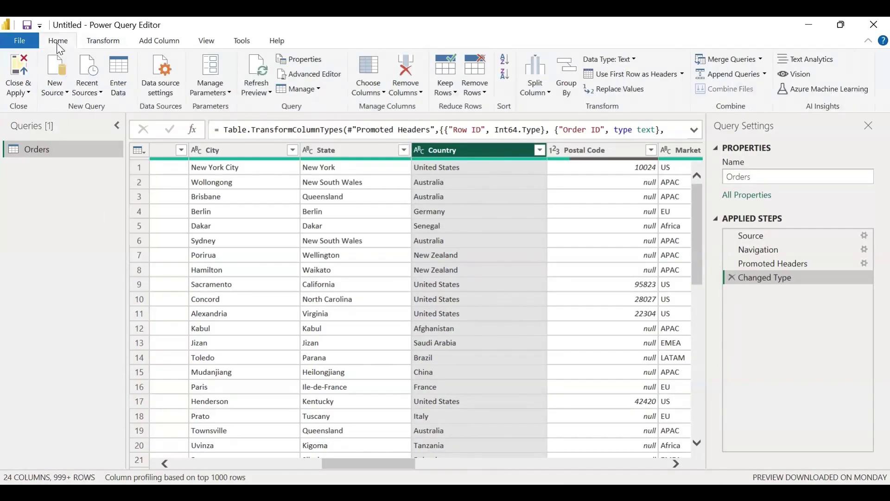
left_click(221, 96)
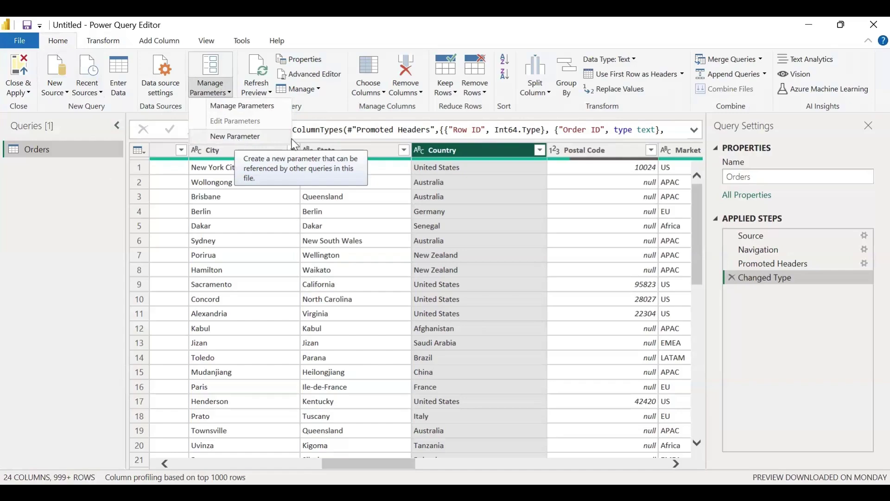
left_click(238, 137)
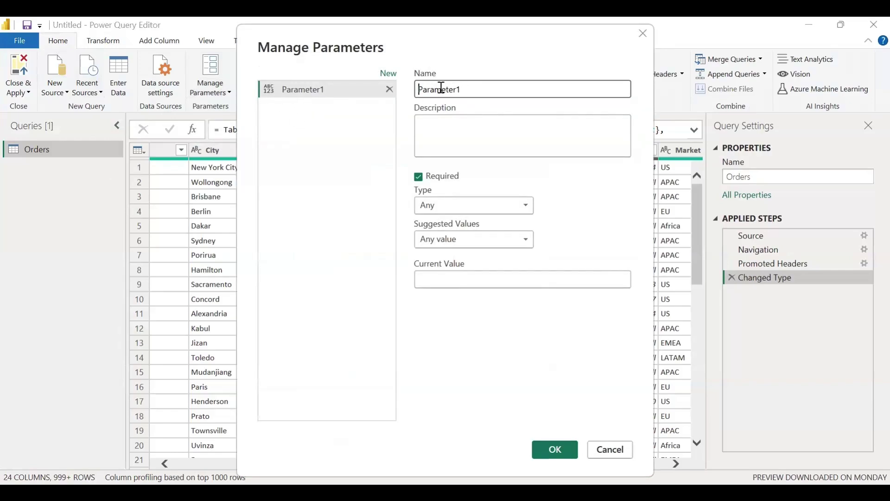
left_click_drag(483, 89, 374, 68)
left_click_drag(406, 39, 667, 34)
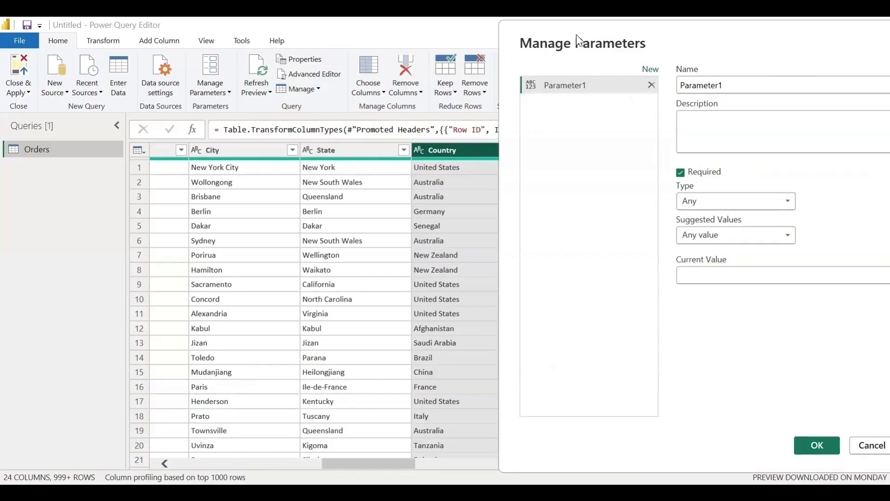
left_click_drag(578, 41, 282, 50)
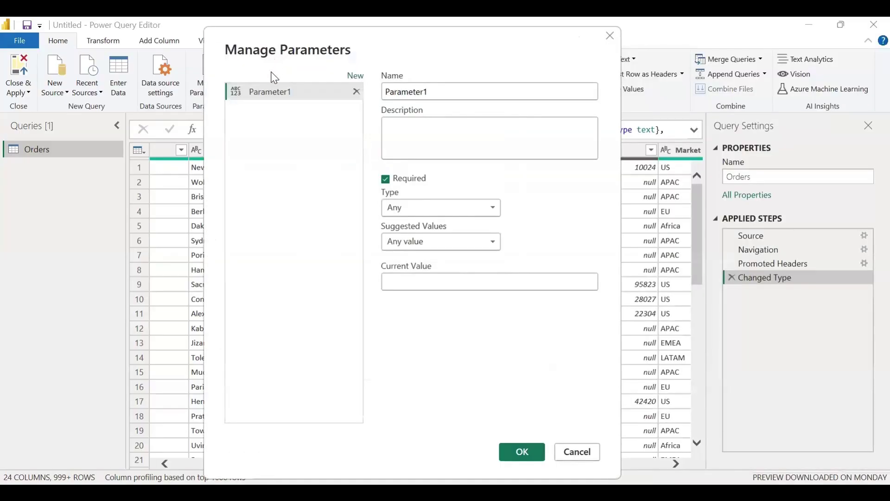
double_click(455, 91)
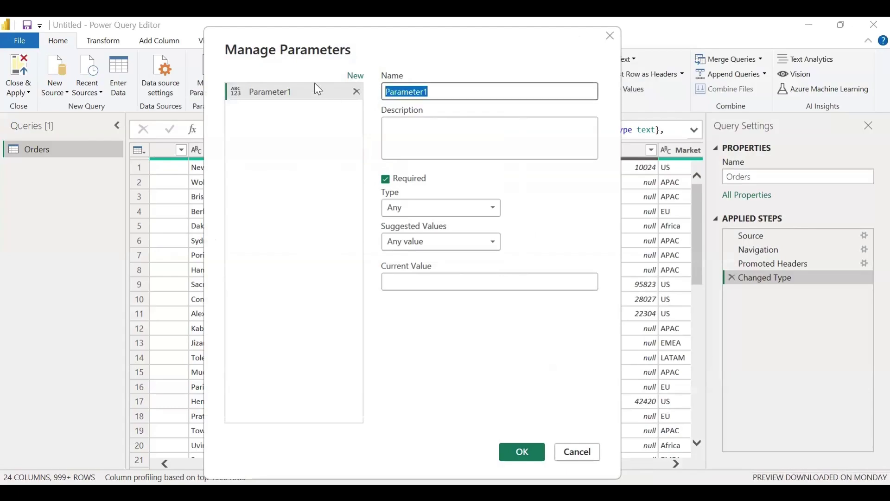
type("singleCountry")
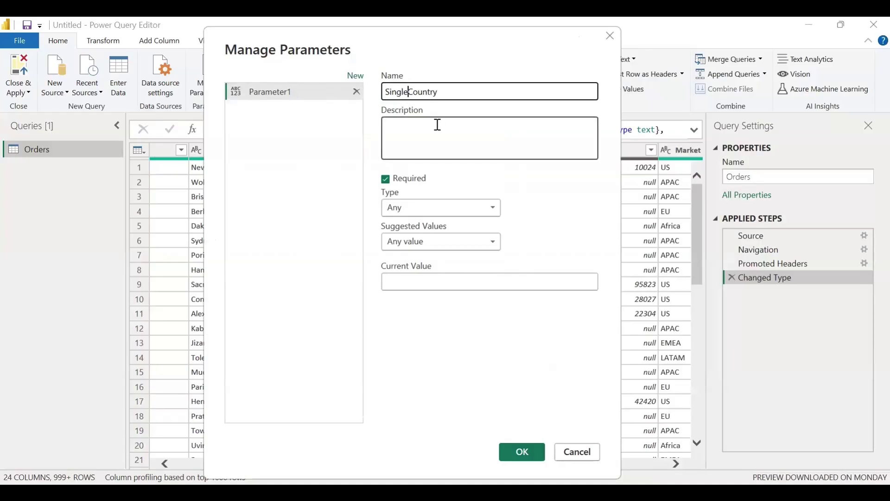
Give the parameter the description "filters the record based on specific country" and set its type to Text
left_click(438, 125)
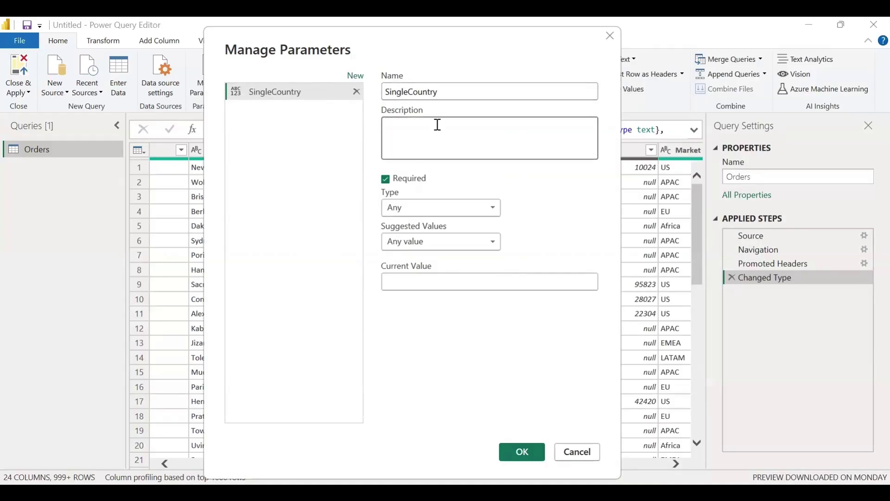
type("fil")
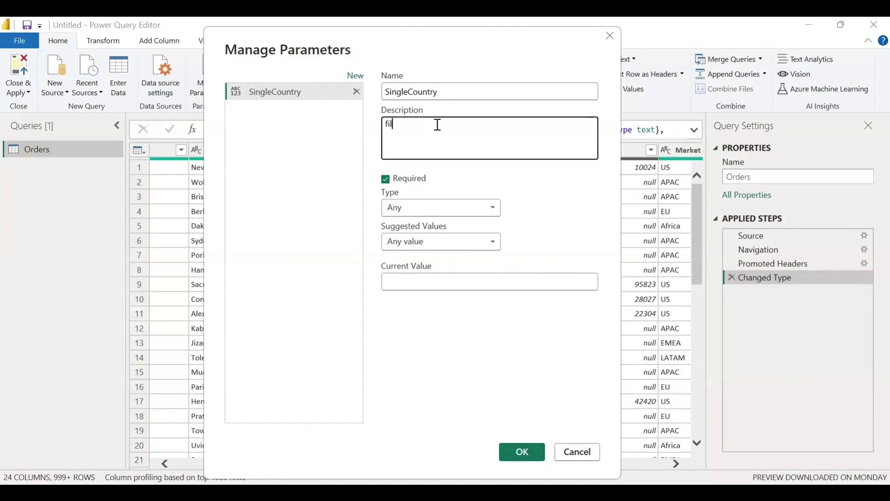
type("ters the record based on specific country")
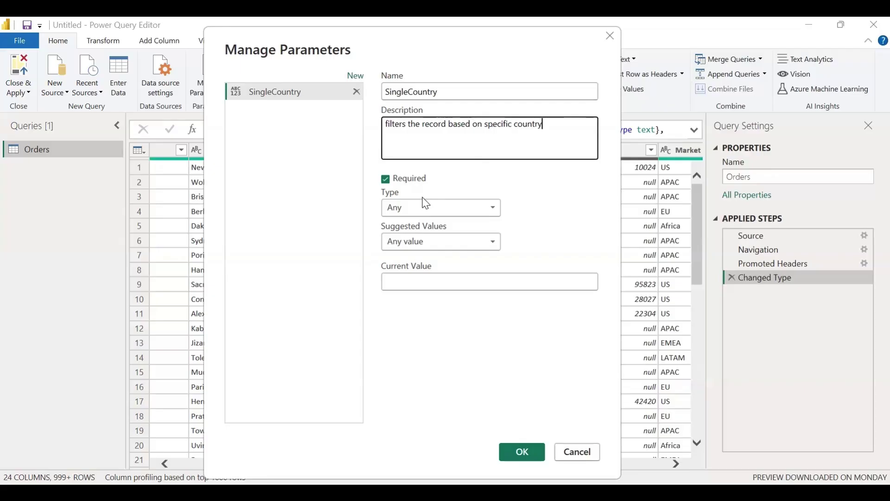
left_click(403, 211)
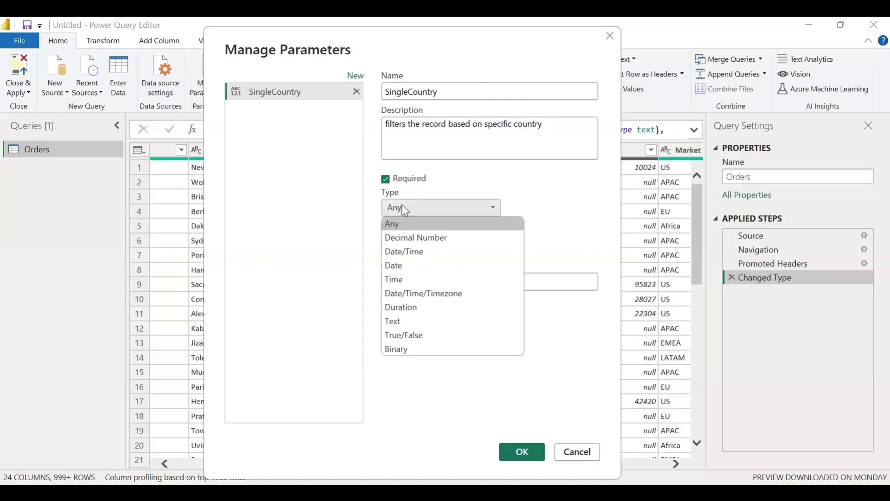
left_click(416, 327)
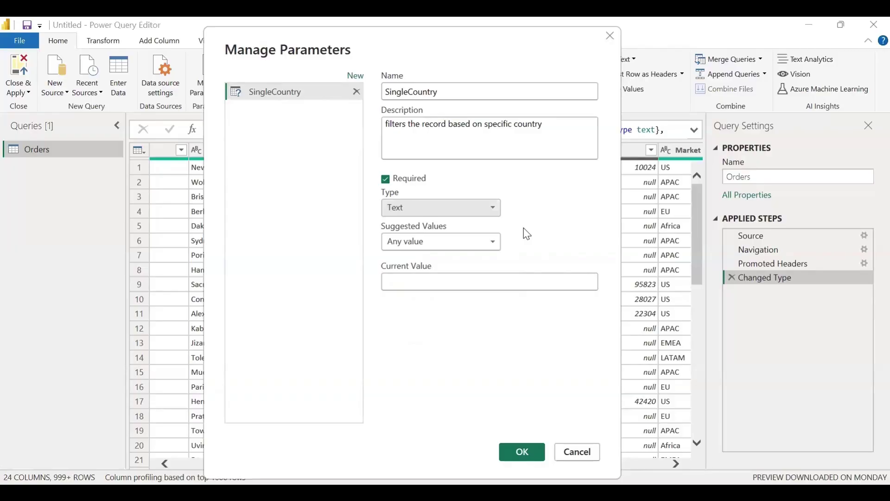
Keep the parameter's suggested values at Any value, enter India as its current value, and save it
left_click(415, 248)
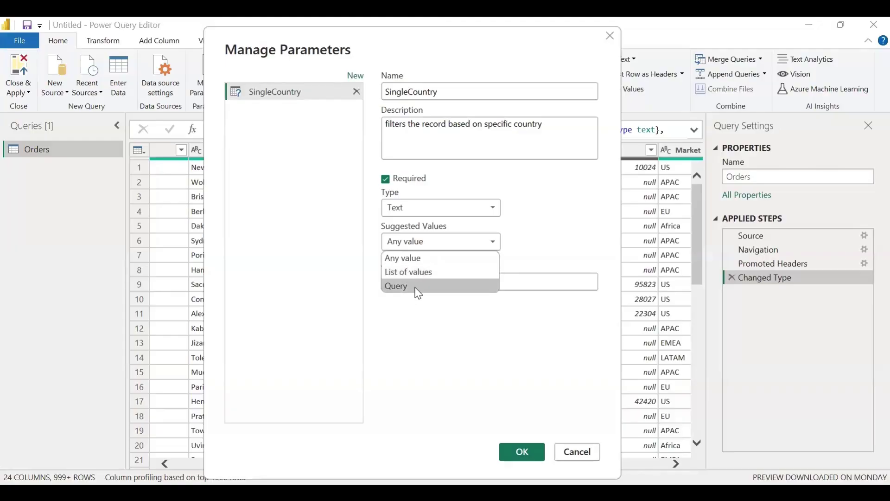
left_click(415, 260)
left_click(411, 245)
left_click(465, 277)
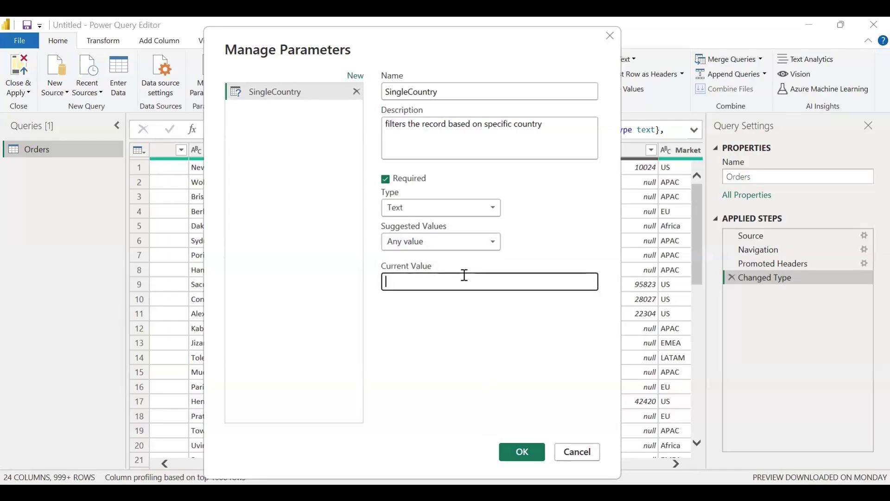
type("India")
left_click(510, 450)
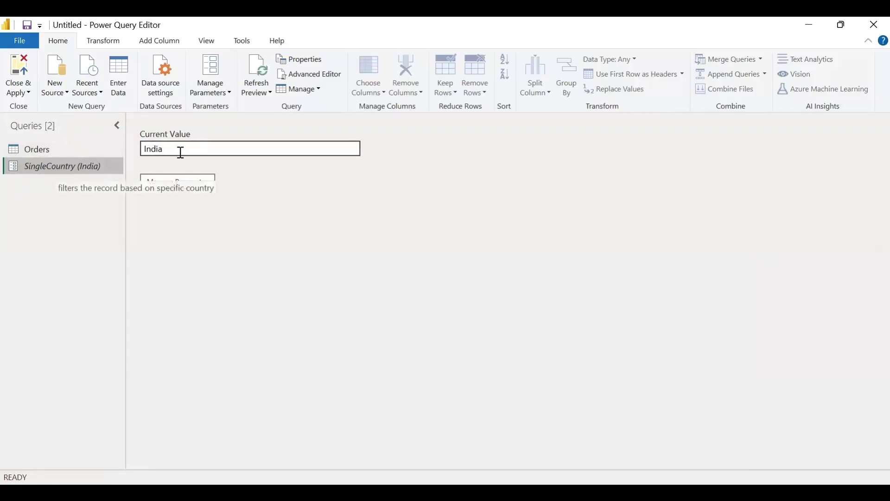
Filter the Orders query to keep rows where Country equals the SingleCountry parameter
left_click(48, 151)
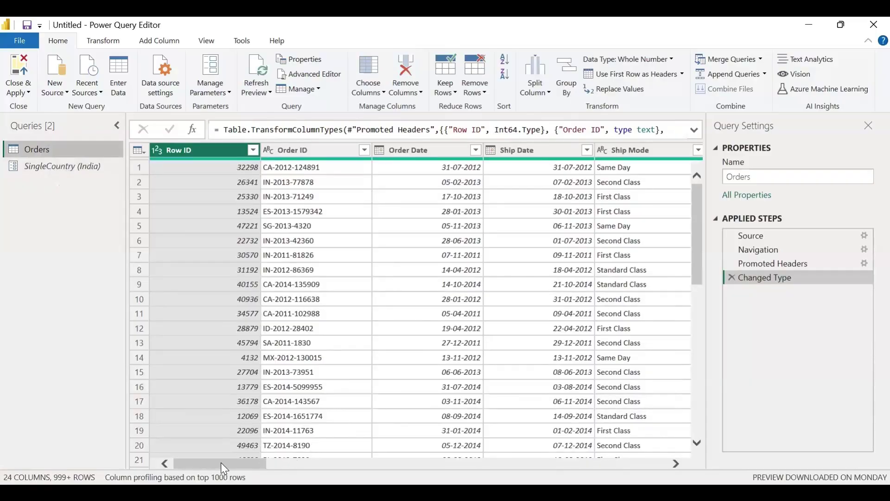
left_click_drag(224, 468, 372, 467)
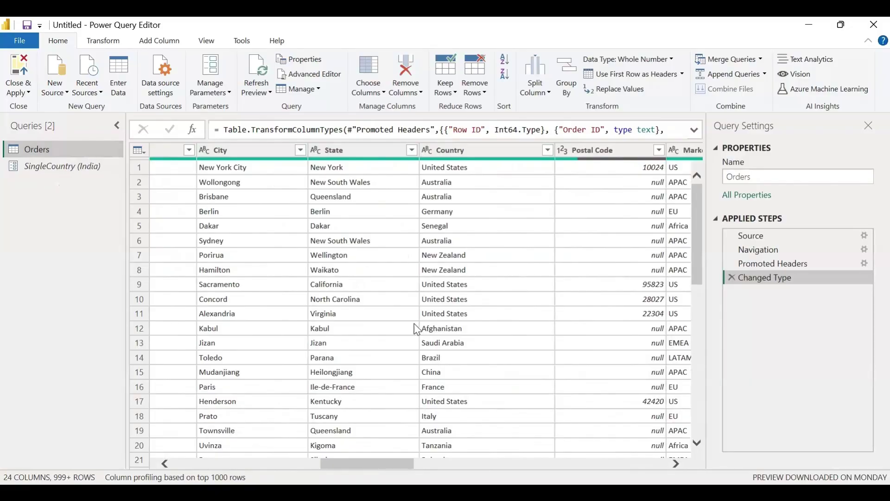
left_click(507, 152)
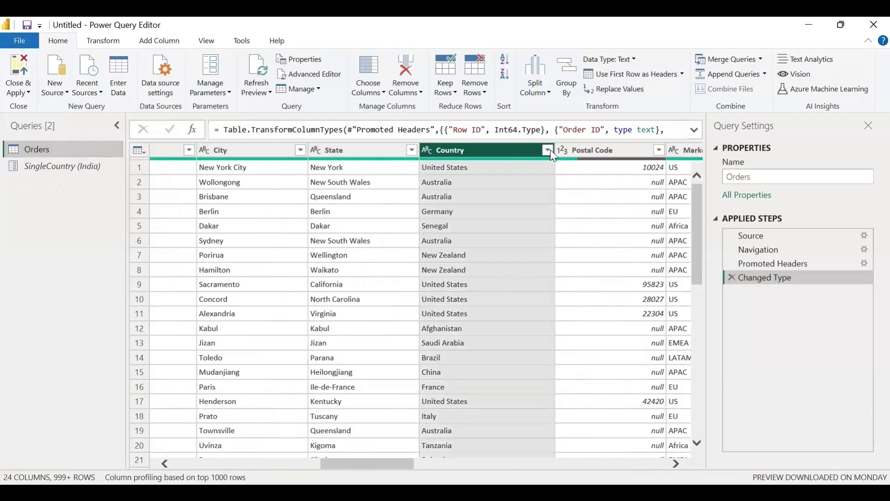
left_click(550, 150)
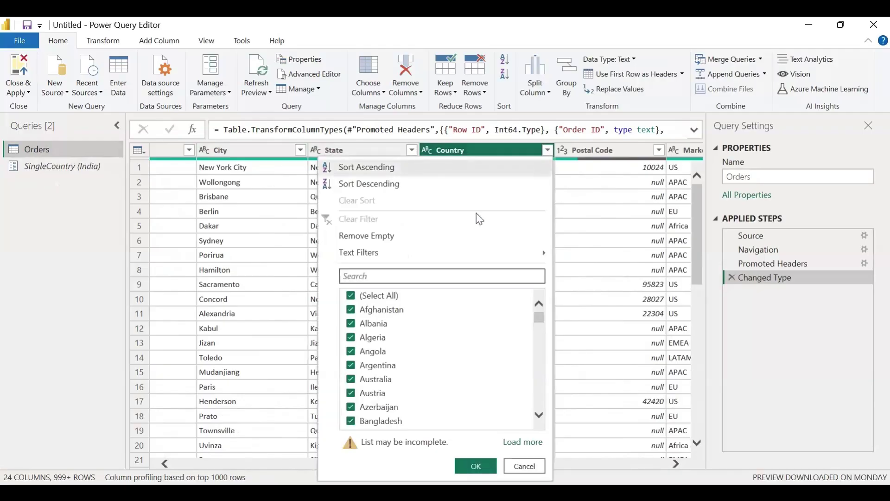
mouse_move(359, 255)
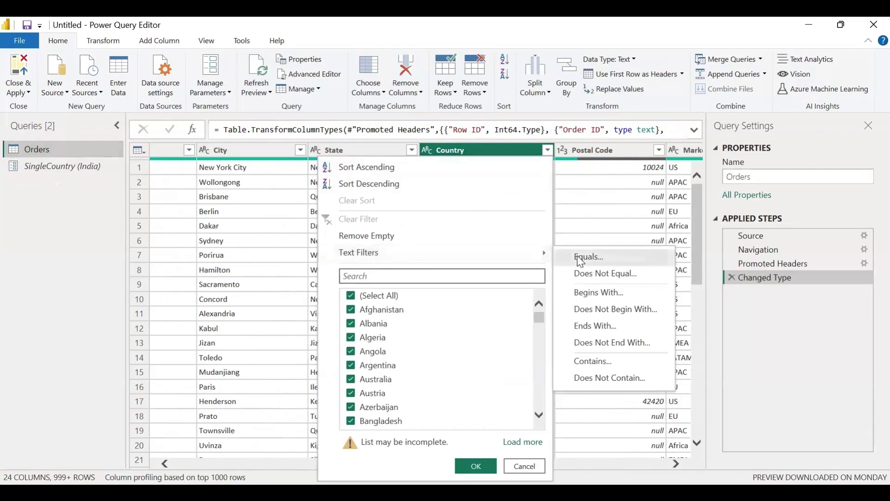
left_click(583, 259)
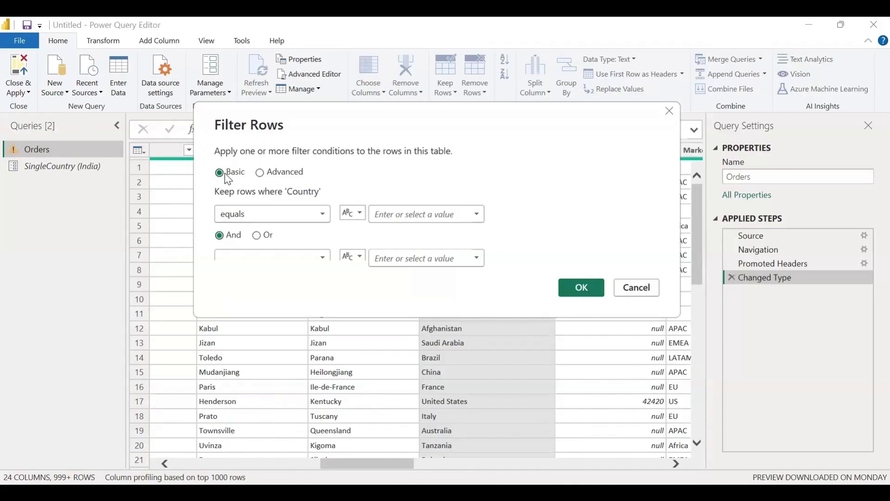
left_click(420, 214)
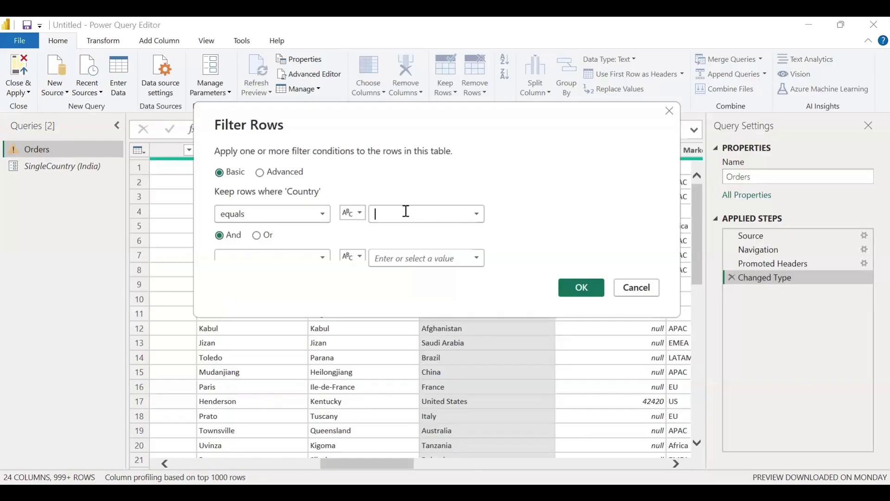
left_click(352, 214)
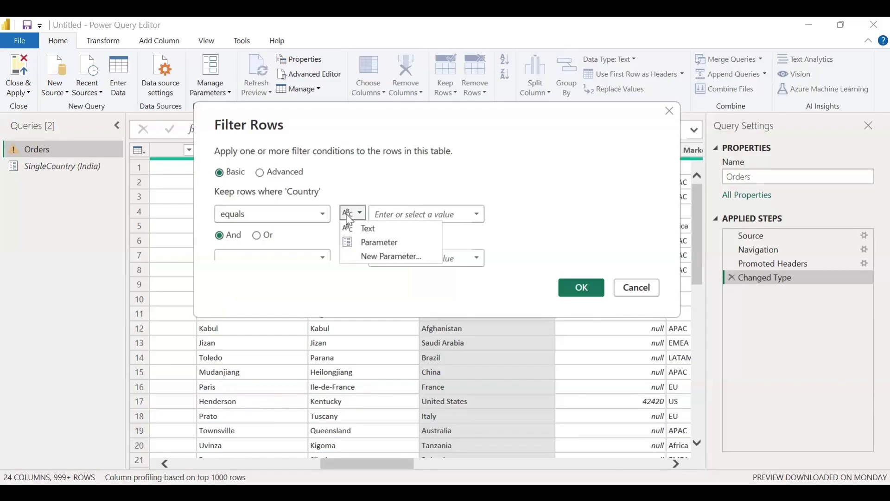
left_click(397, 243)
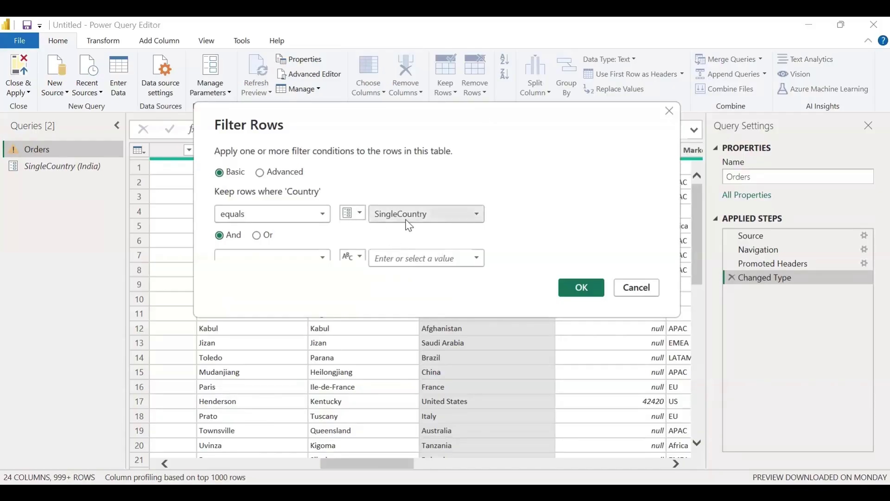
left_click(439, 219)
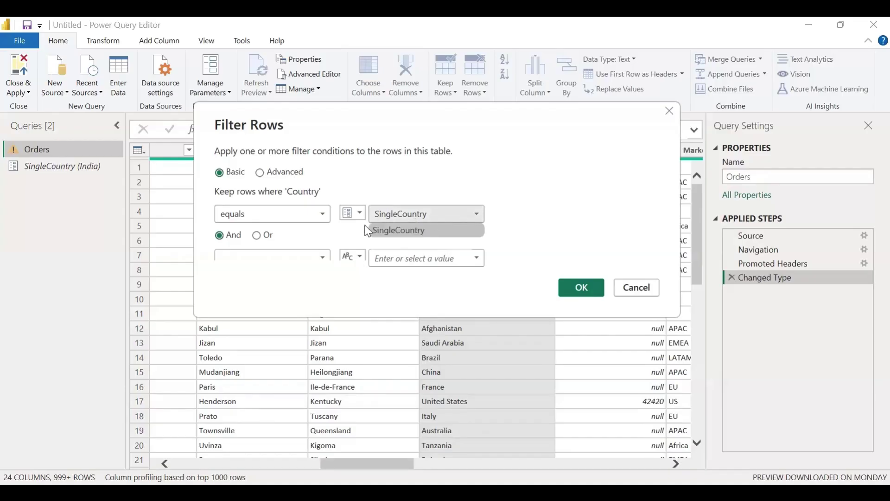
left_click(392, 226)
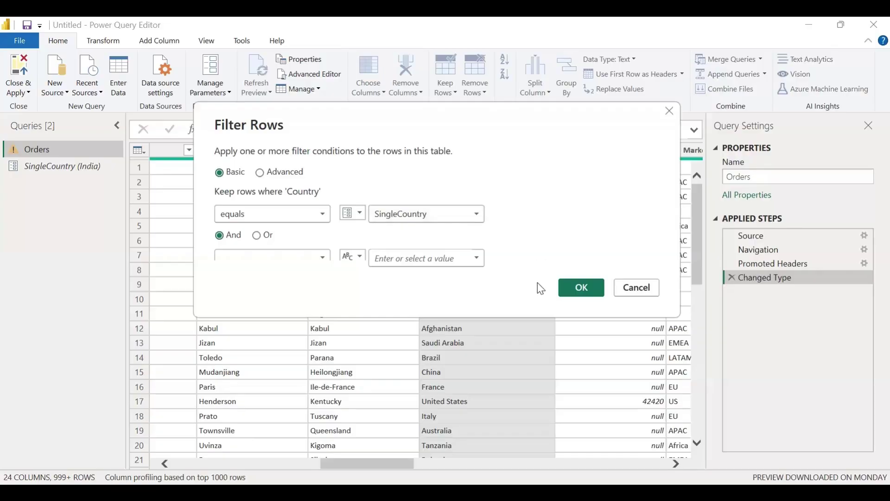
left_click(566, 285)
scroll(480, 243, "down", 13)
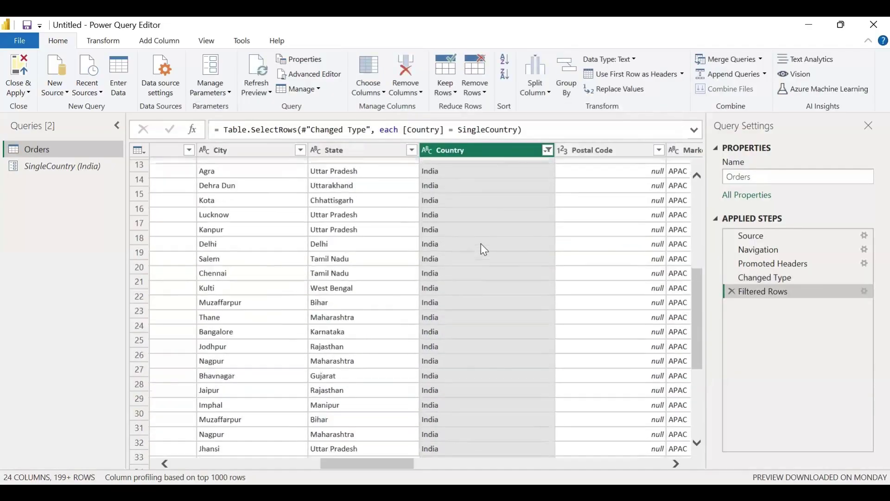
scroll(482, 246, "up", 7)
scroll(484, 249, "up", 6)
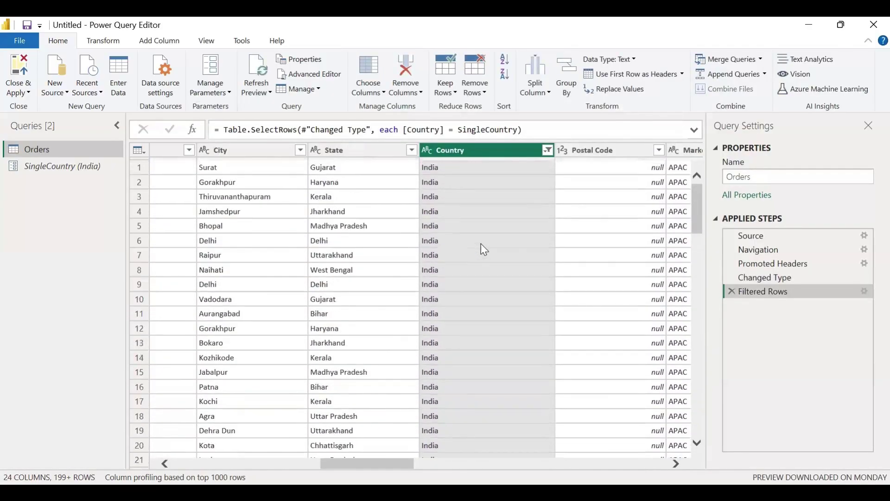
Change the SingleCountry parameter's current value to New Zealand and check the Orders query with it
left_click(67, 168)
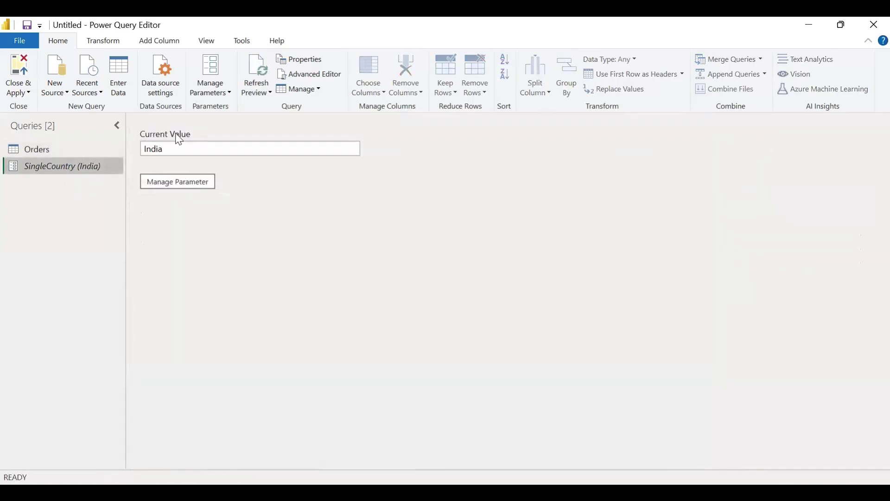
left_click(170, 149)
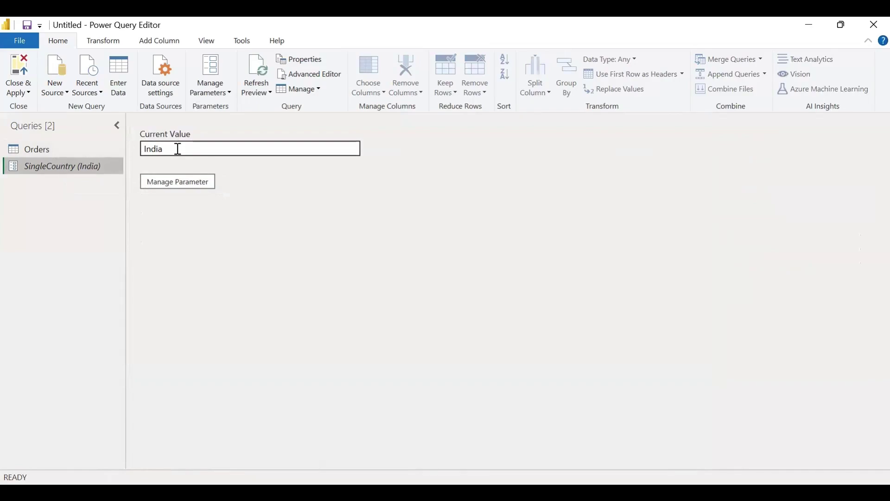
key("ctrl+a")
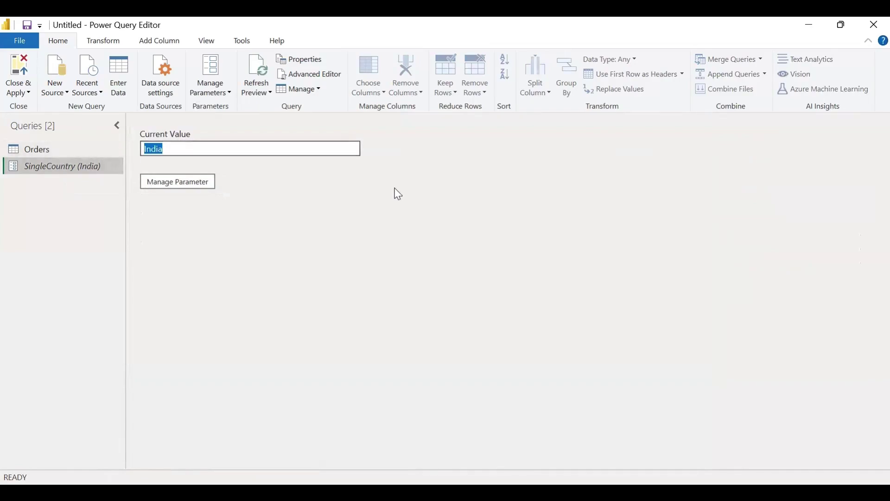
type("Ne")
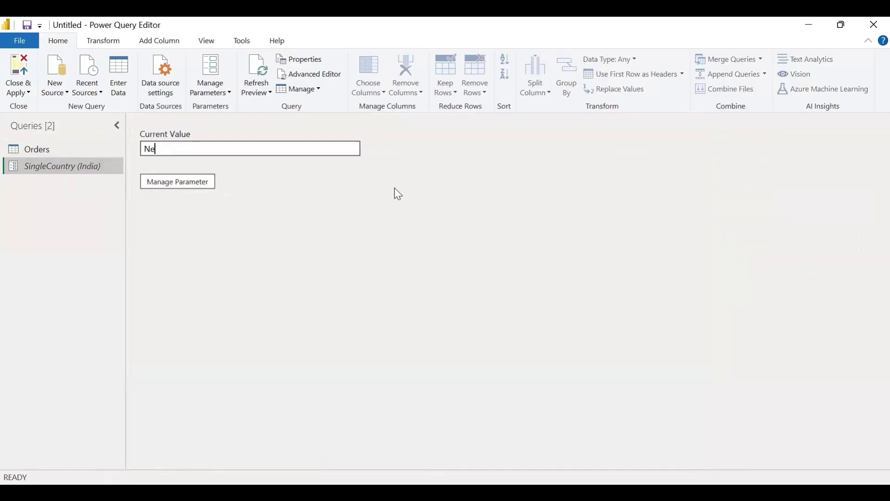
type("w Zealand")
left_click(74, 148)
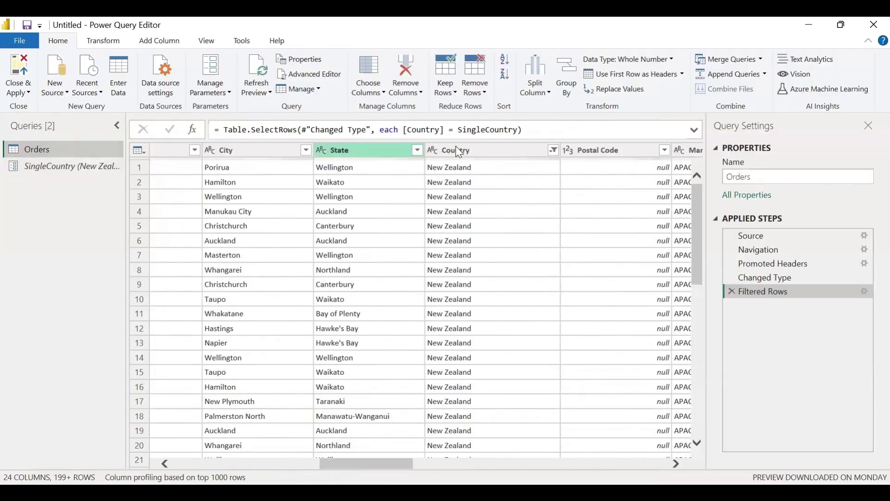
left_click(54, 168)
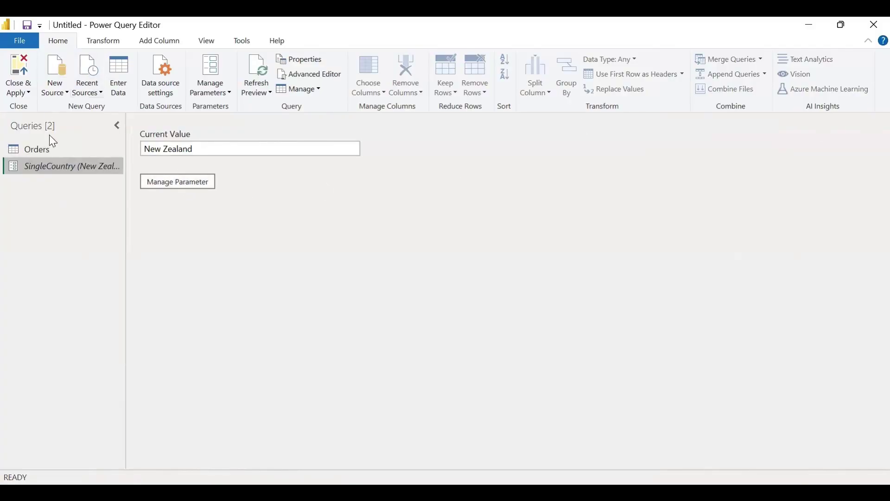
Clear the filter on the Country column of the Orders query
left_click(43, 151)
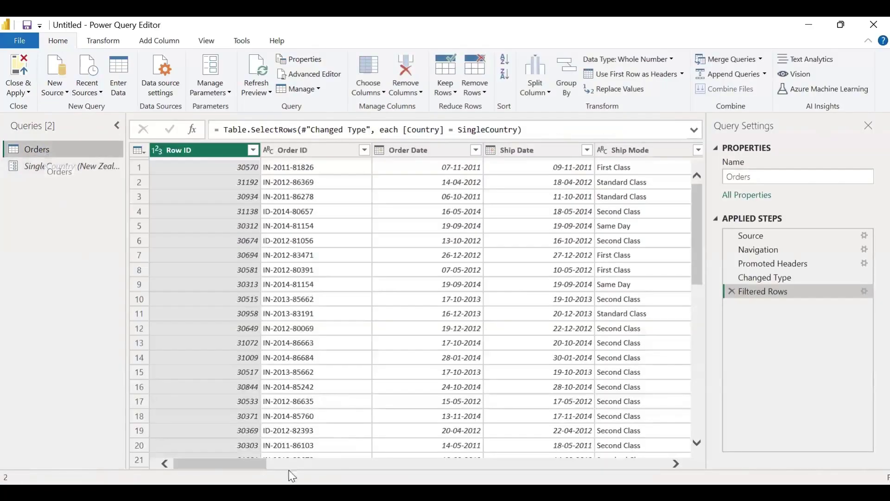
left_click_drag(207, 463, 389, 470)
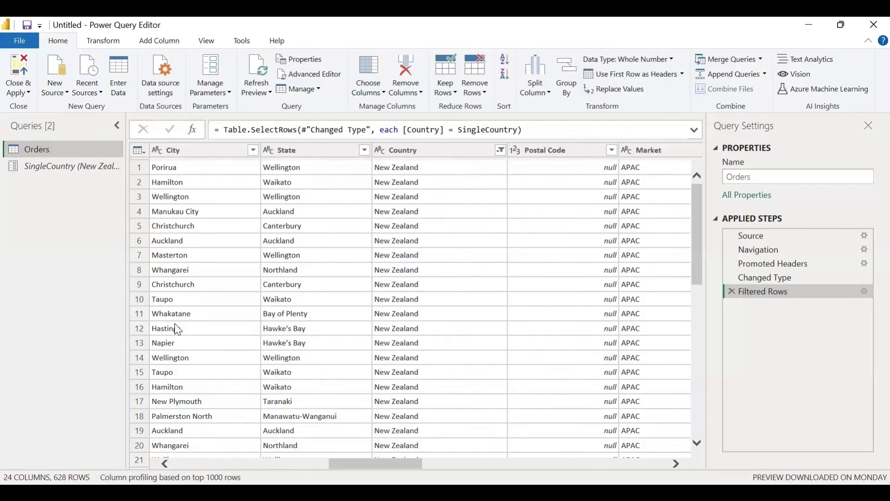
left_click(502, 150)
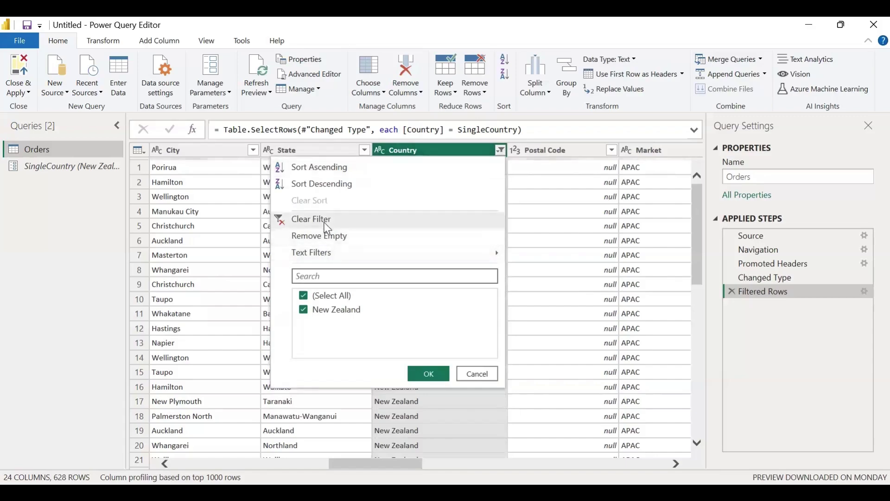
left_click(329, 229)
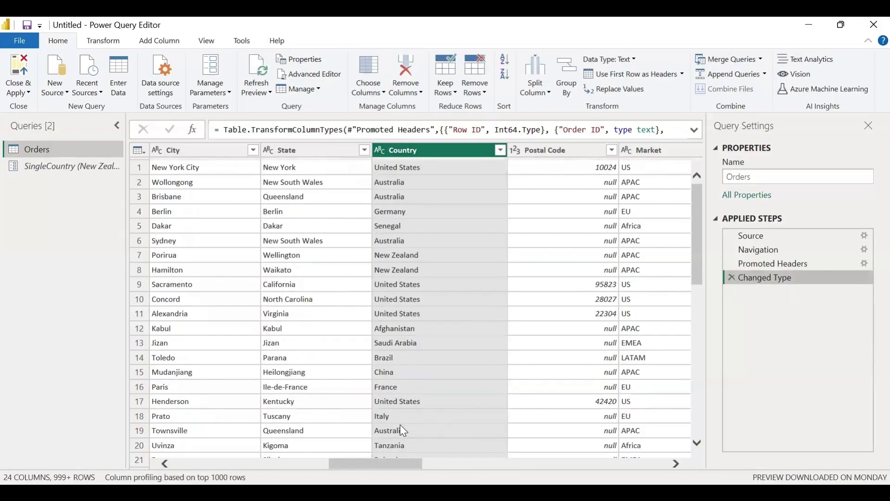
Create a new parameter named MultipleCountries and set its type to Text
left_click(215, 96)
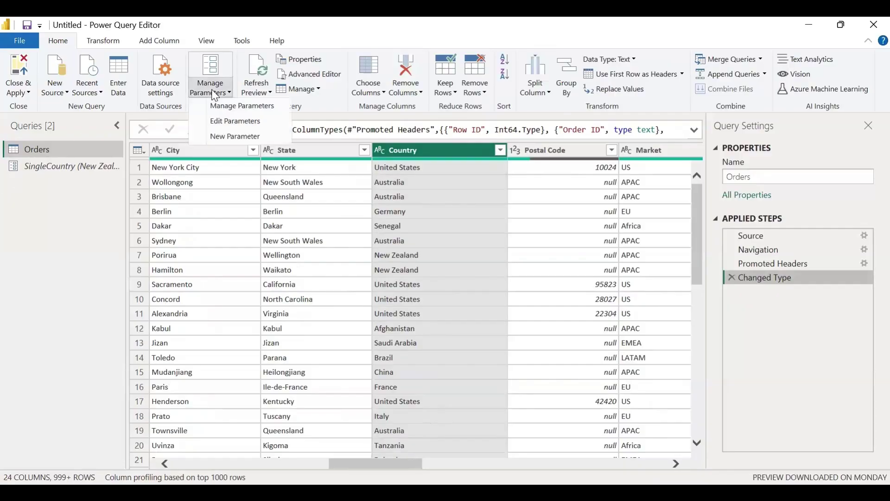
left_click(219, 137)
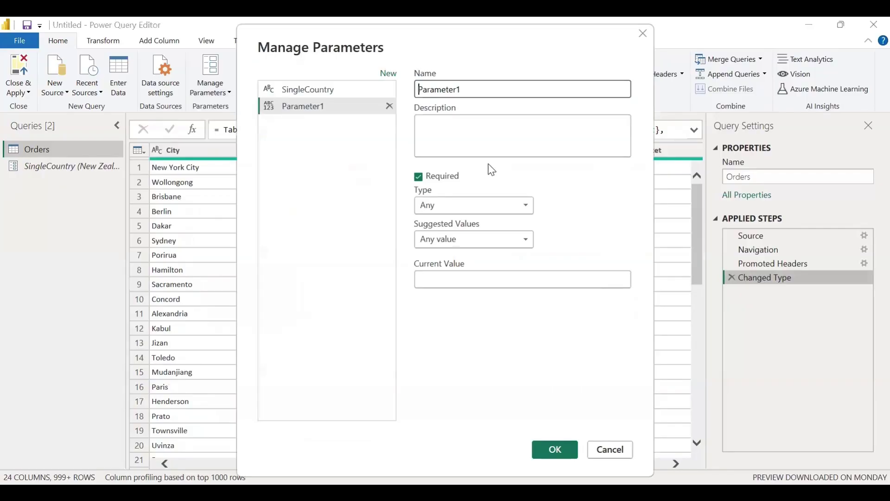
left_click(294, 104)
type("Mu")
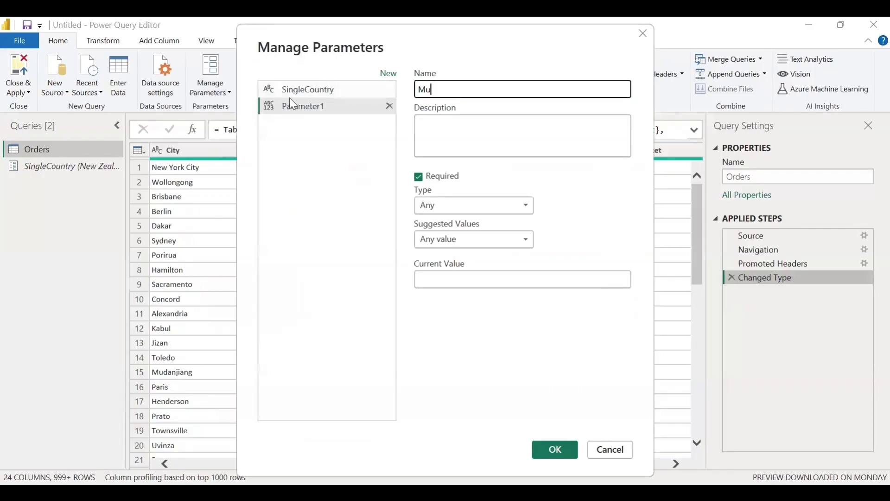
type("ltipleCountries")
left_click(461, 130)
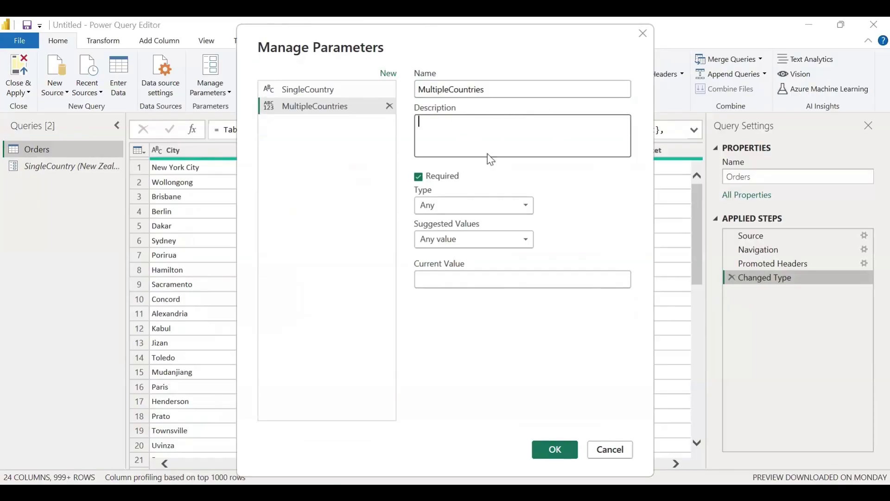
left_click(461, 210)
left_click(423, 321)
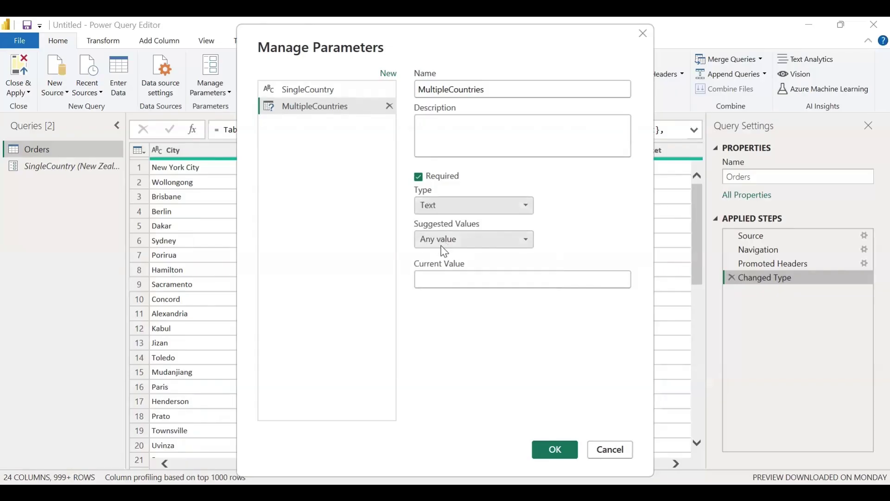
Set the parameter's suggested values to a list of values containing India, New Zealand and United States
left_click(442, 245)
left_click(433, 271)
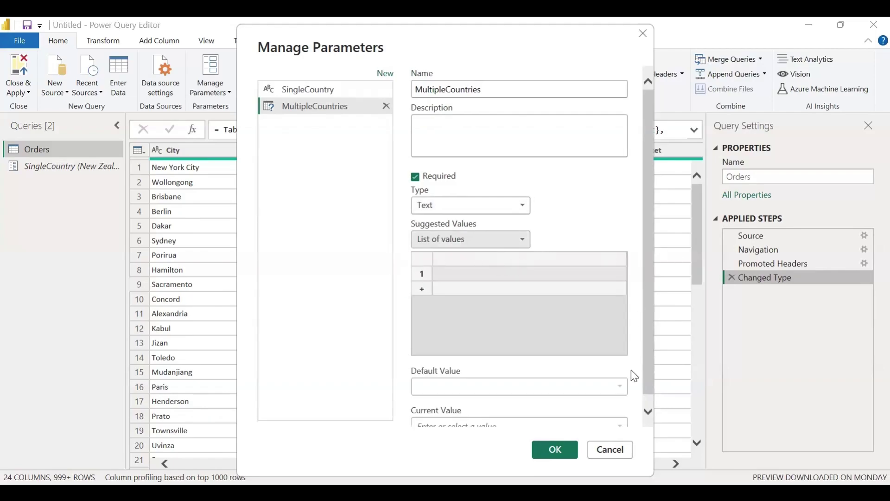
left_click(447, 279)
type("India")
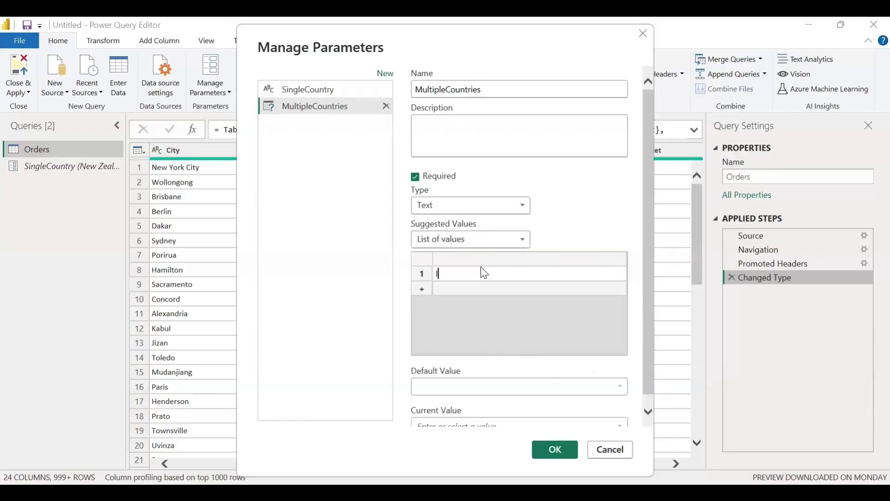
key("Return")
left_click(470, 293)
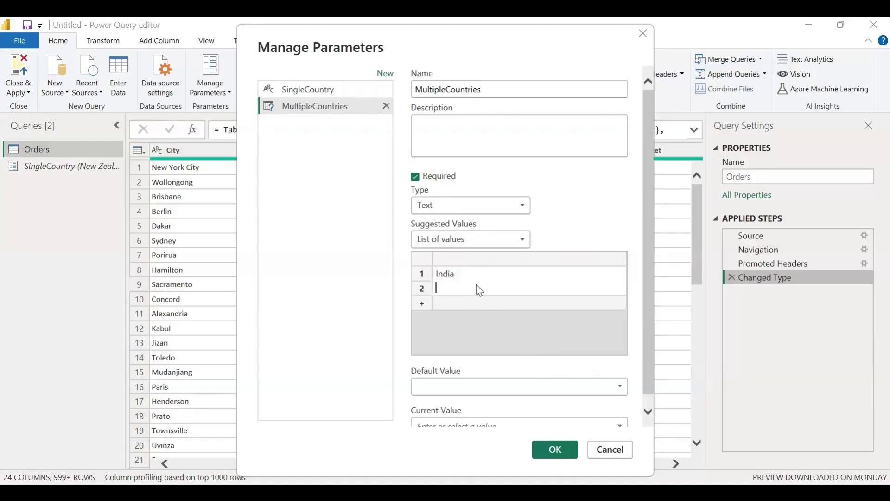
type("New Zealand")
key("Return")
left_click(458, 304)
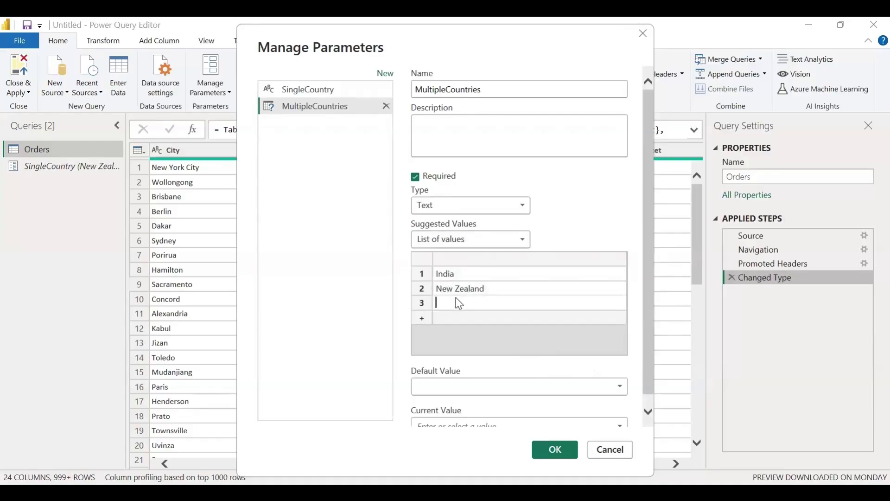
type("United States")
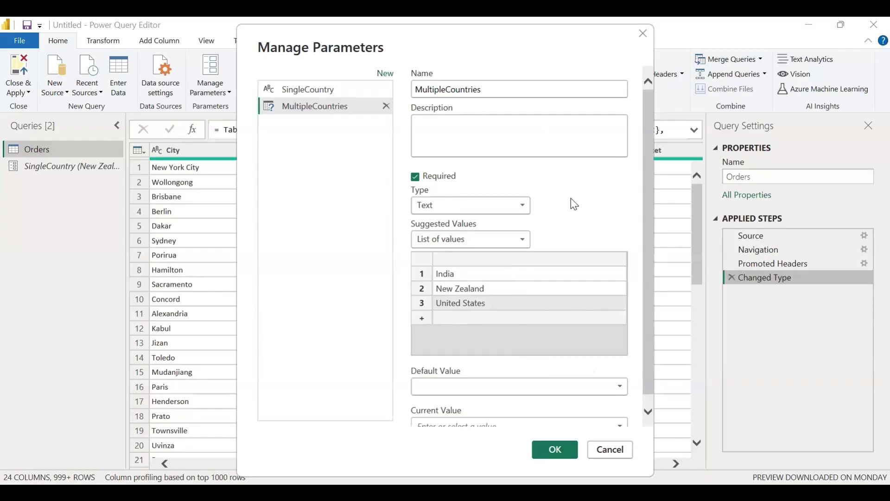
Set both the default and current value of MultipleCountries to India and save the parameter
scroll(580, 199, "down", 1)
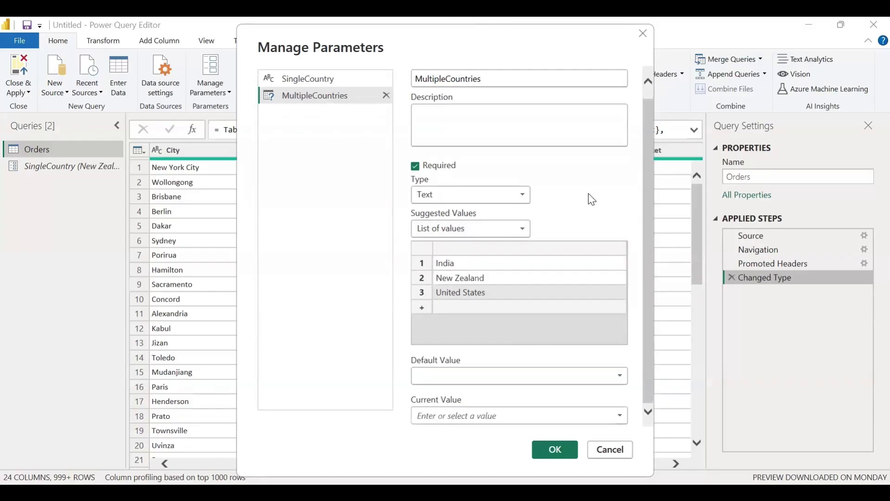
left_click(458, 372)
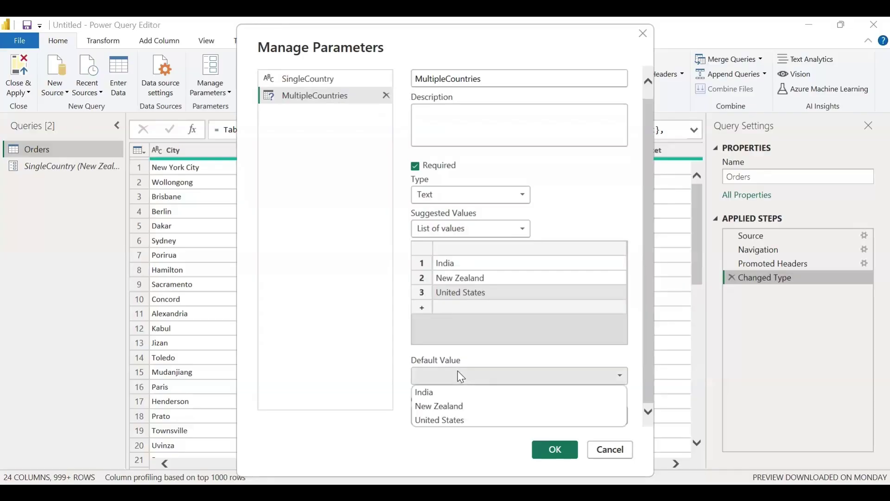
left_click(644, 207)
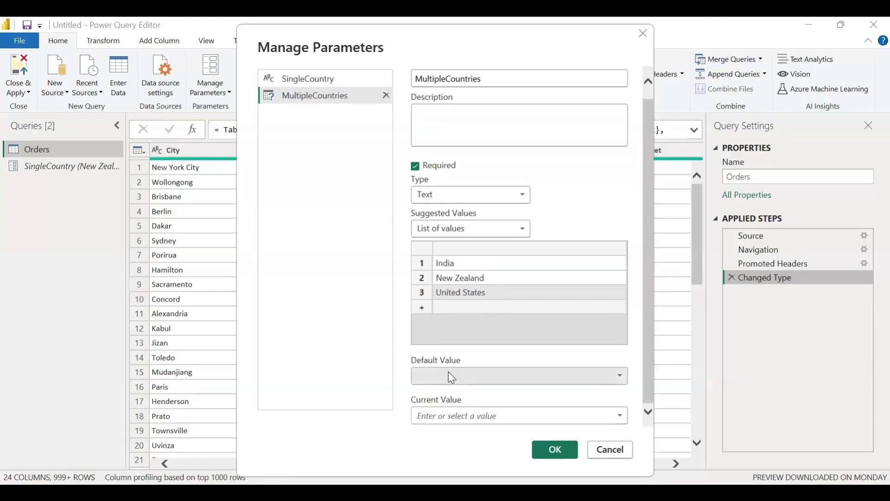
left_click(507, 372)
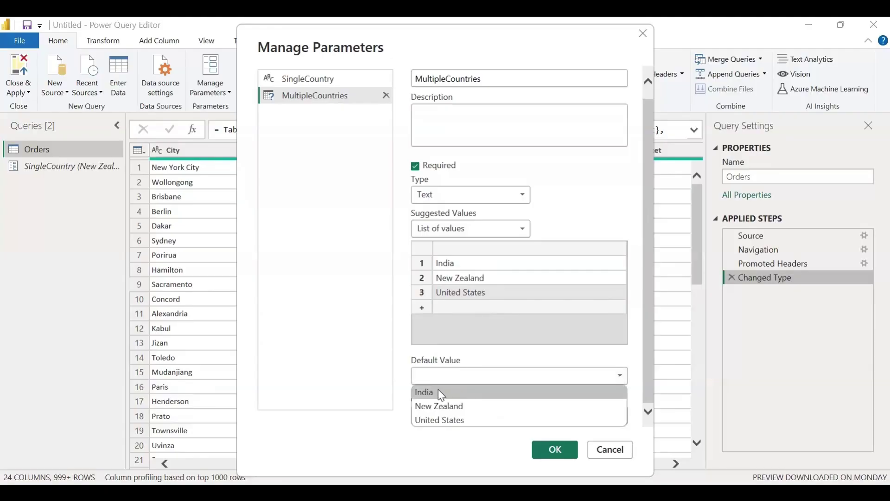
left_click(442, 393)
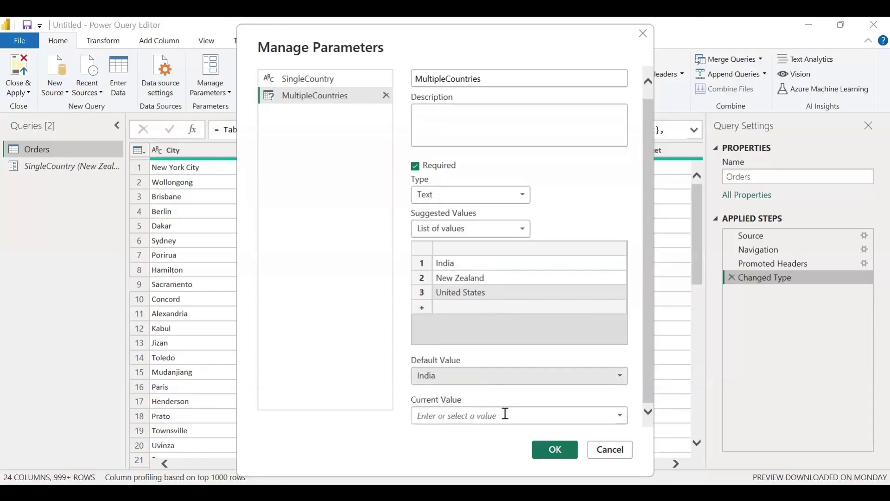
left_click(460, 414)
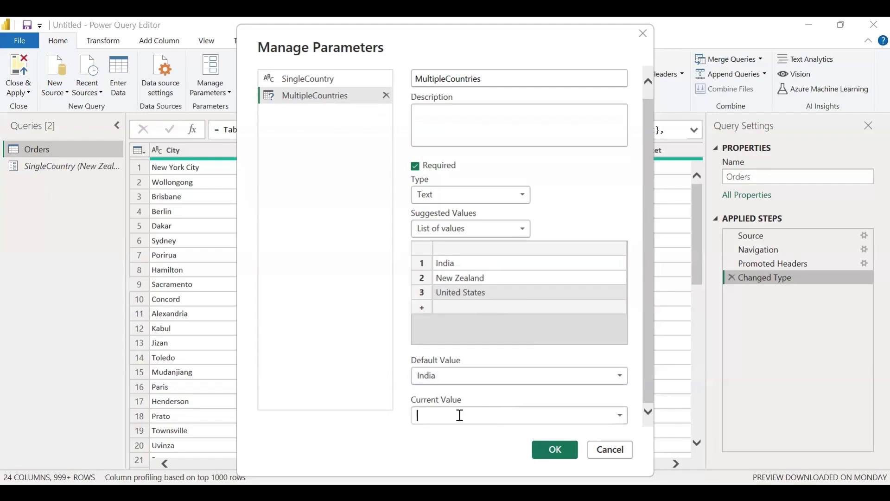
type("India")
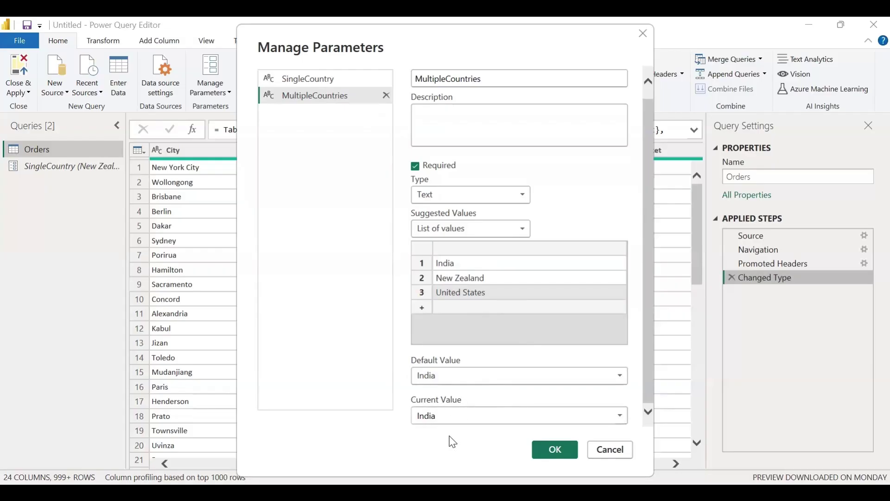
left_click(555, 451)
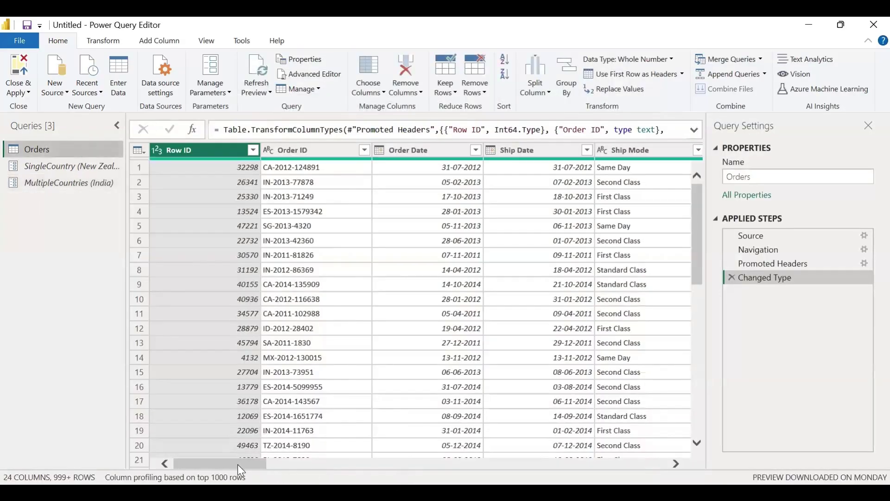
Filter the Orders query to keep rows where Country equals the MultipleCountries parameter
left_click_drag(241, 469, 398, 471)
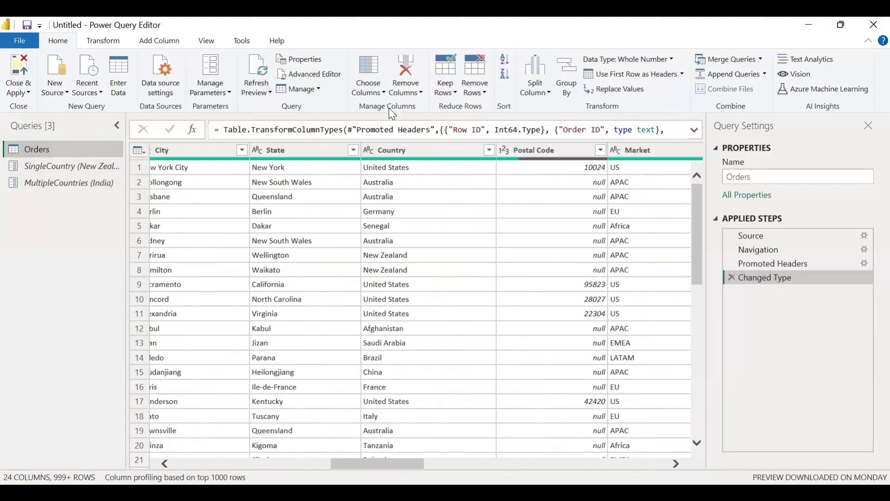
left_click(489, 151)
mouse_move(335, 258)
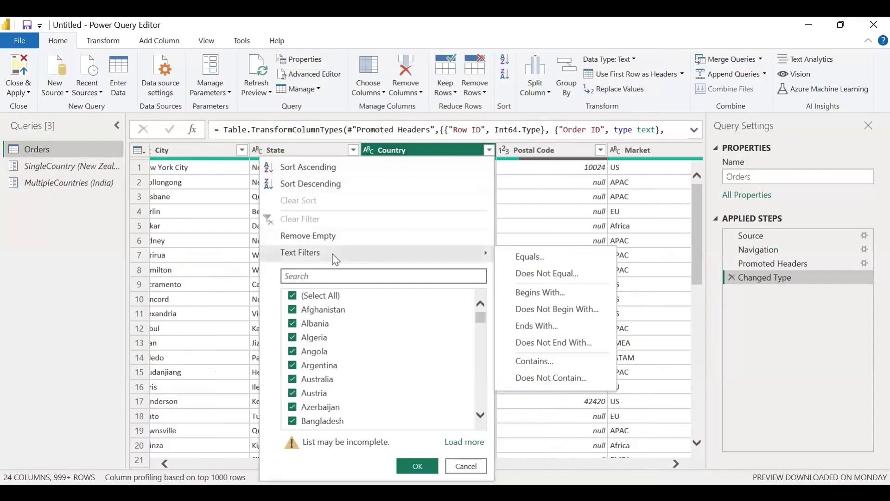
left_click(523, 259)
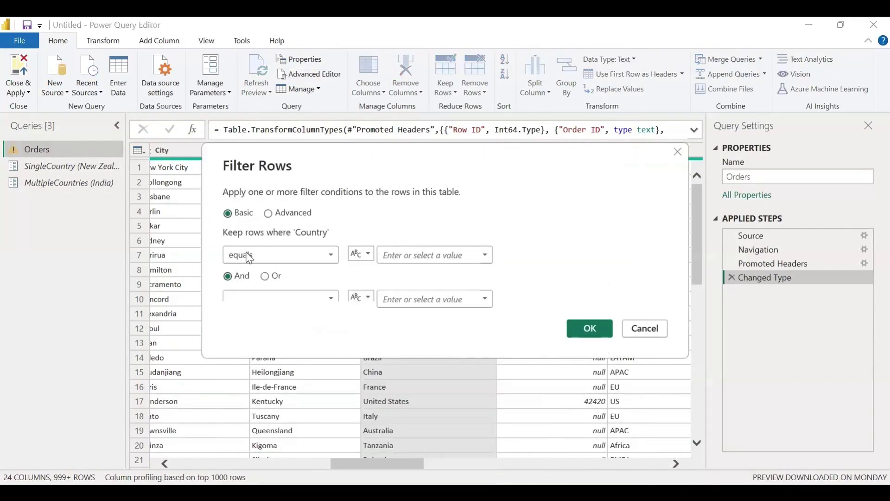
left_click(362, 255)
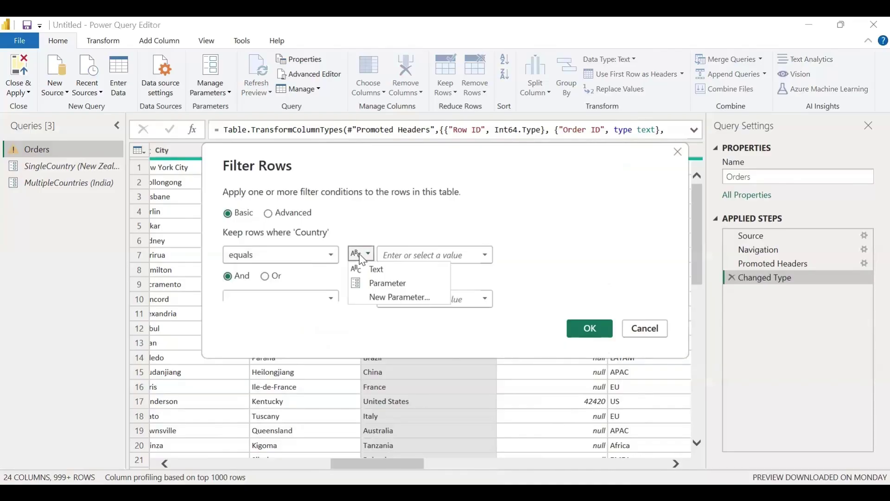
left_click(382, 284)
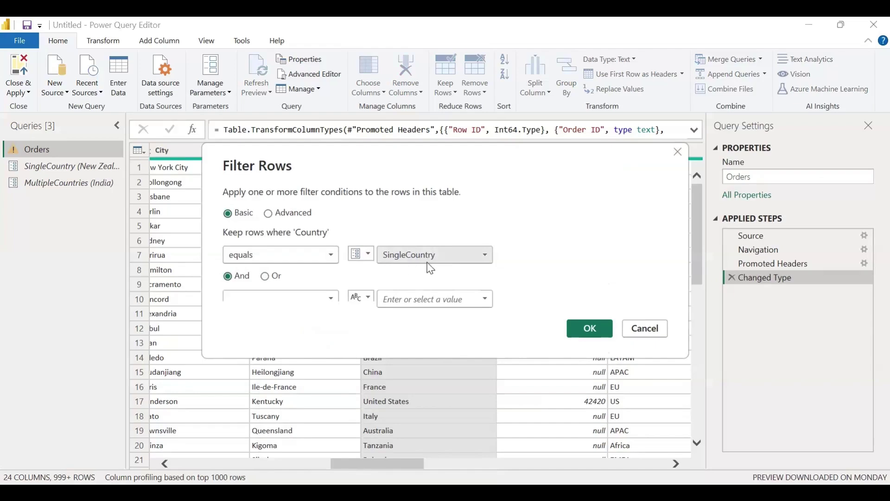
left_click(389, 254)
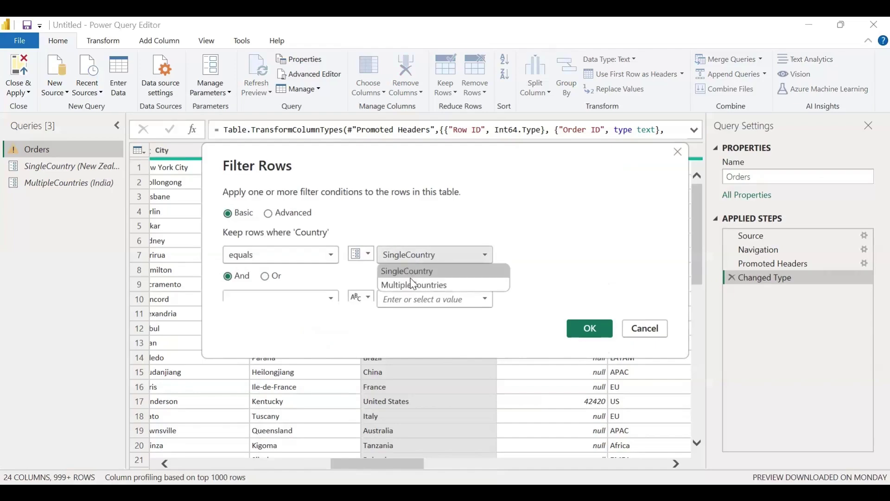
left_click(414, 284)
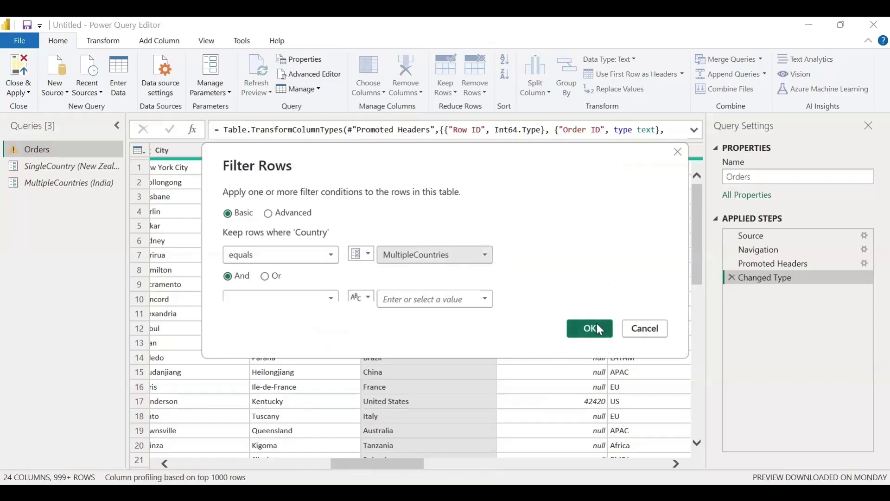
left_click(596, 324)
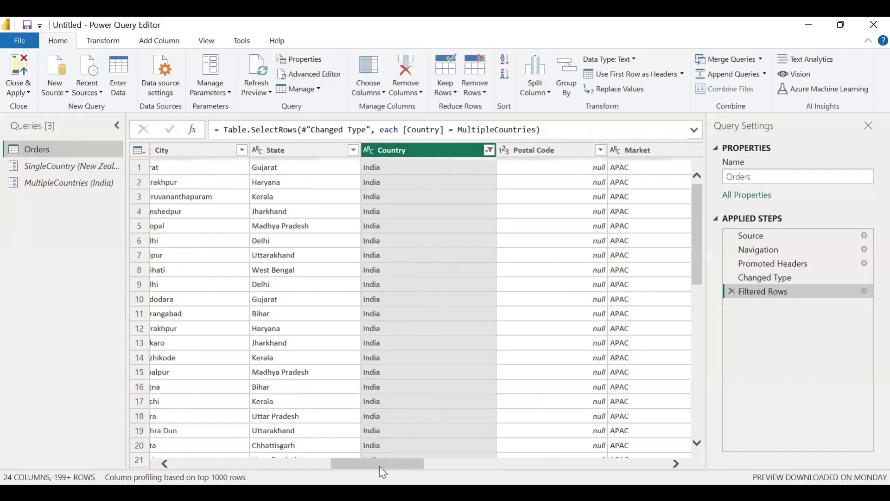
Review the filtered Orders rows and compare how the SingleCountry and MultipleCountries parameters offer their current value
left_click_drag(383, 464, 258, 464)
left_click(410, 464)
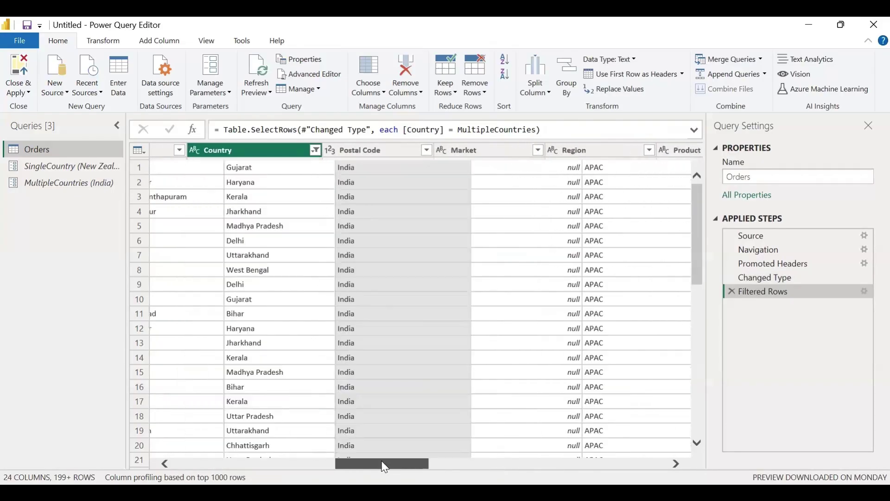
left_click(63, 167)
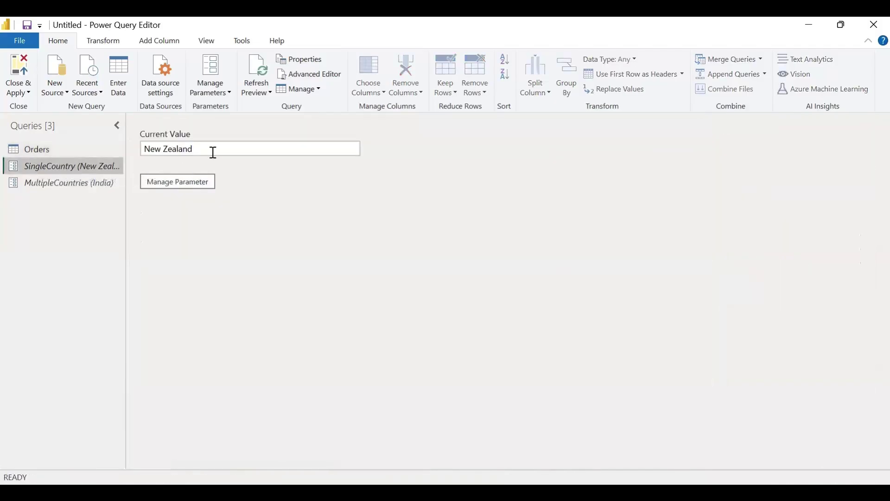
left_click_drag(213, 151, 141, 149)
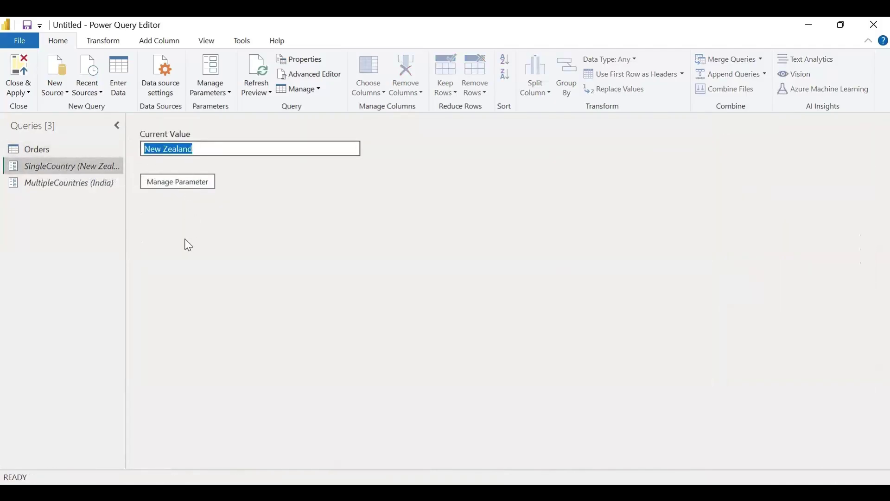
left_click(64, 219)
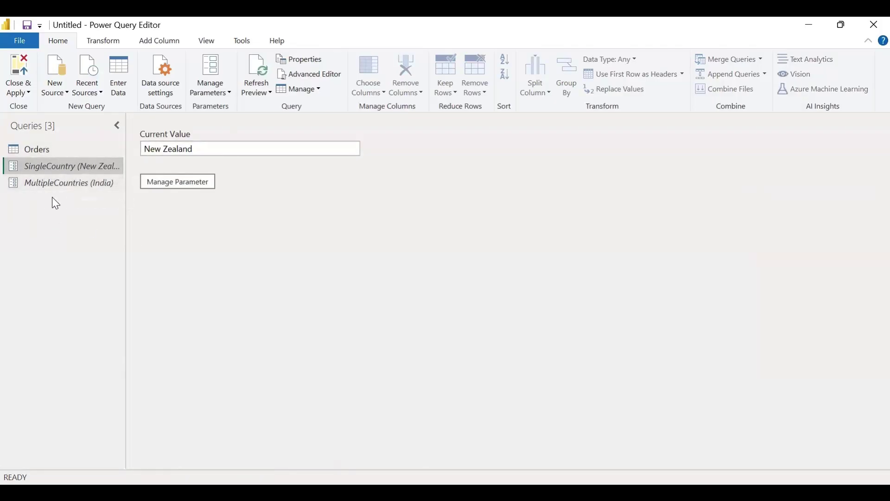
left_click(53, 183)
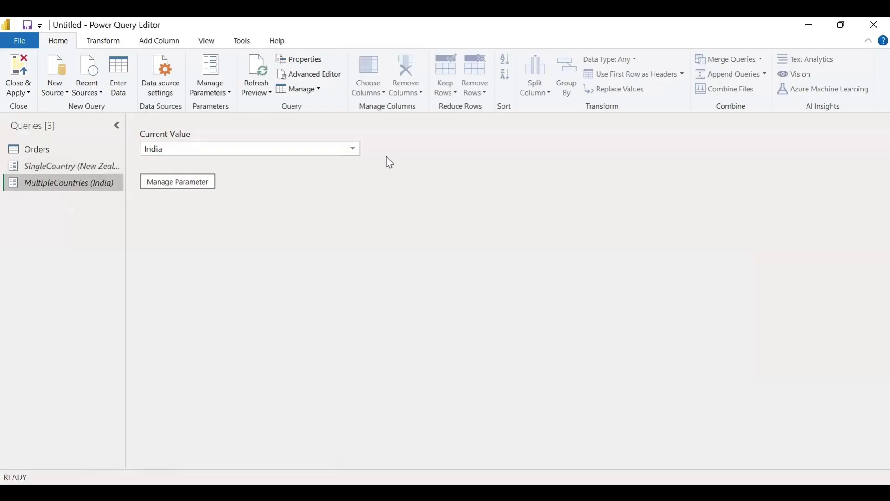
Set the current value of MultipleCountries to New Zealand and check the Country column in the Orders query
left_click(352, 154)
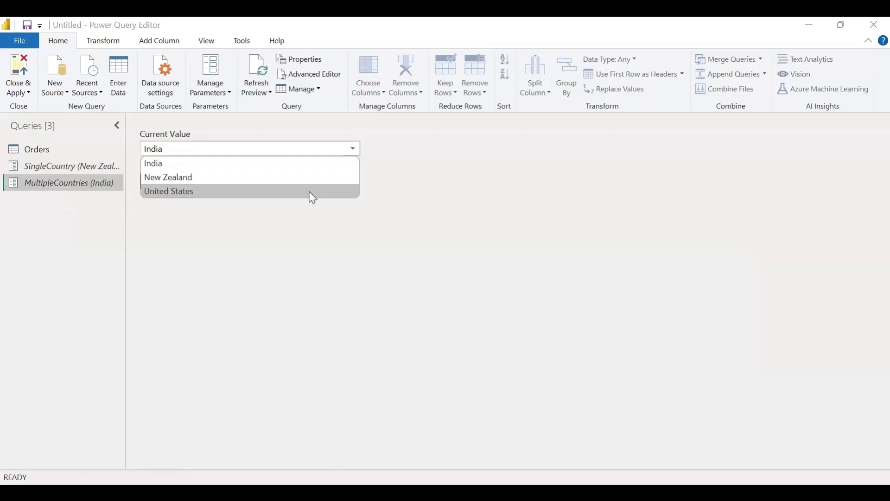
left_click(175, 180)
left_click(59, 149)
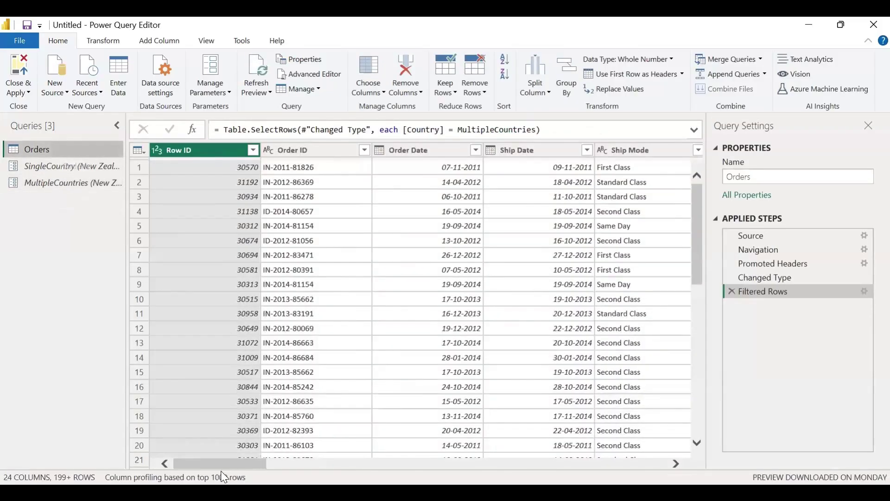
left_click_drag(206, 464, 357, 473)
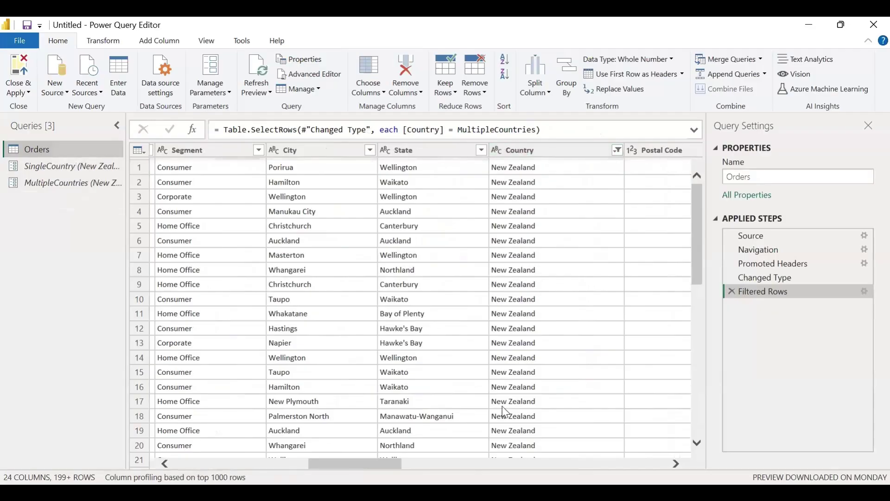
Review the country choices offered for the current value of the MultipleCountries parameter
left_click(72, 183)
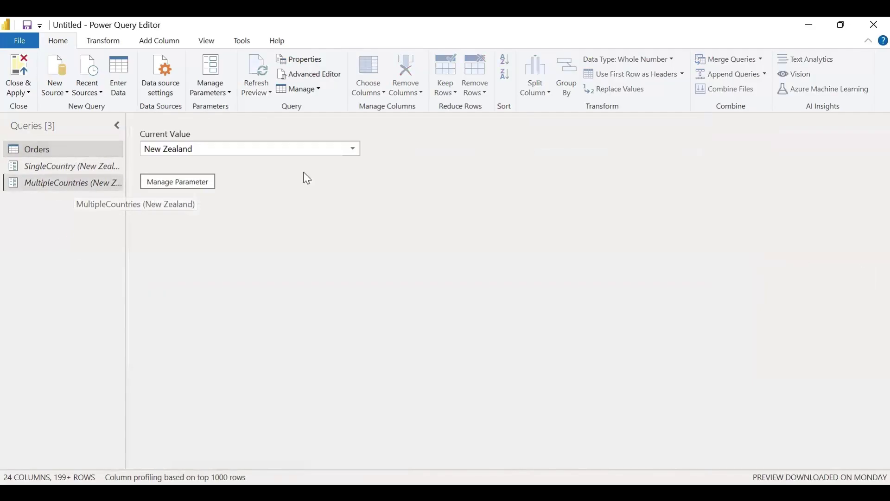
left_click(353, 149)
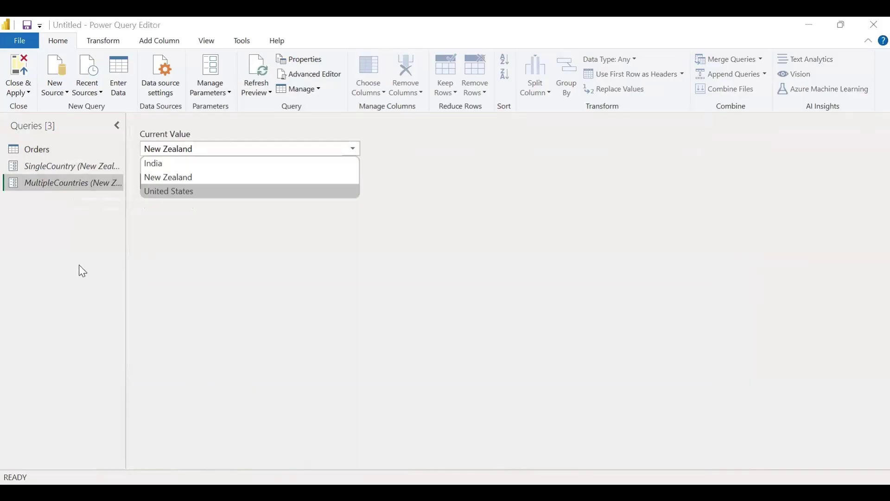
left_click(94, 259)
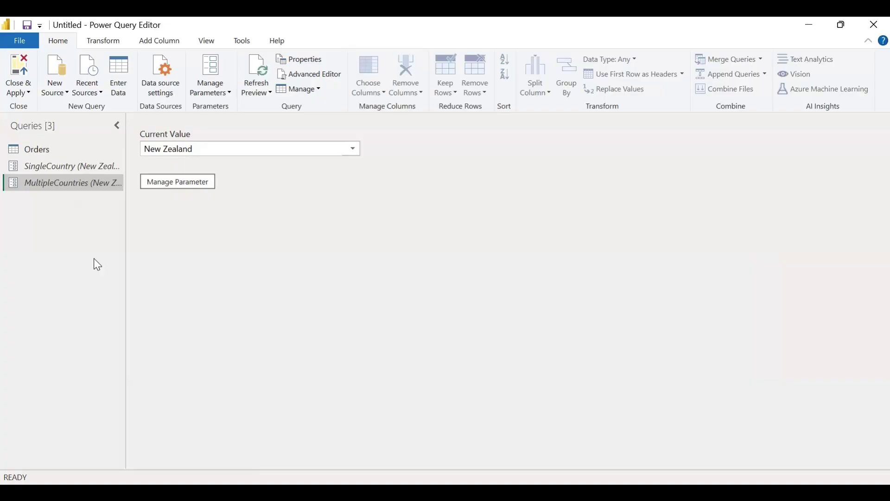
Remove the Filtered Rows step from the Orders query and duplicate the query
left_click(54, 146)
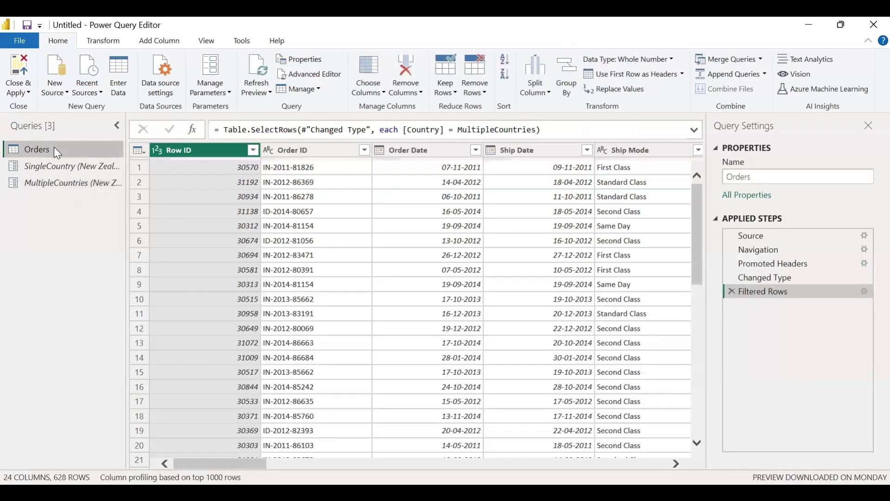
left_click_drag(223, 463, 302, 476)
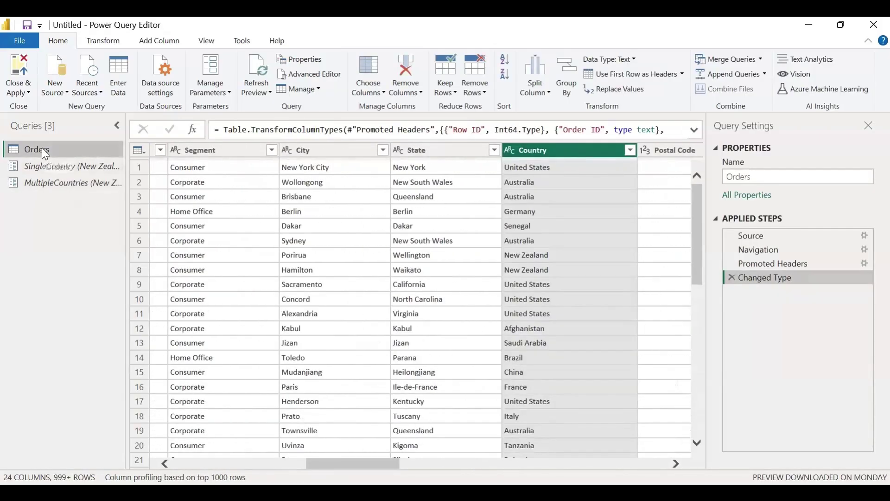
right_click(42, 149)
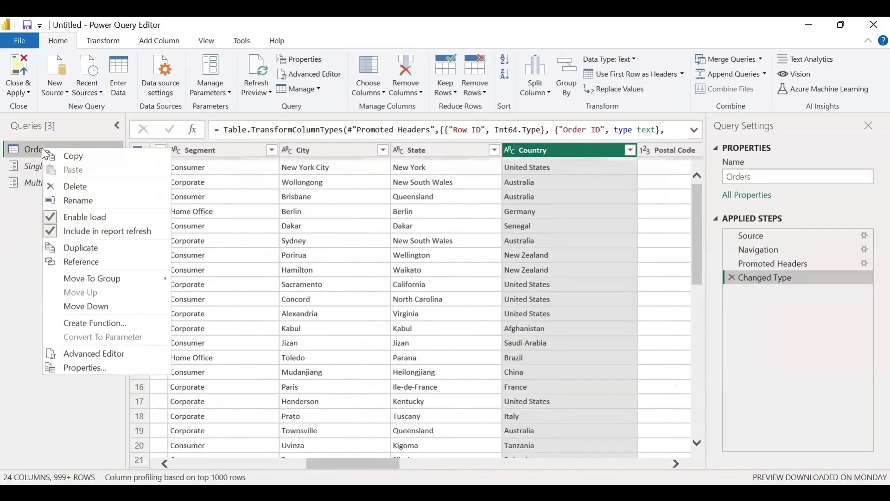
left_click(90, 251)
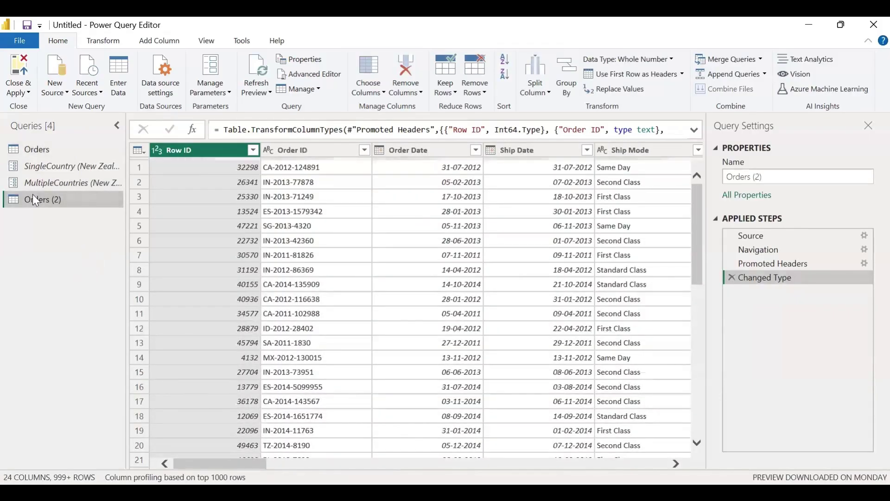
Convert the Country column of the Orders (2) query to a list
left_click_drag(200, 464, 363, 437)
left_click(480, 149)
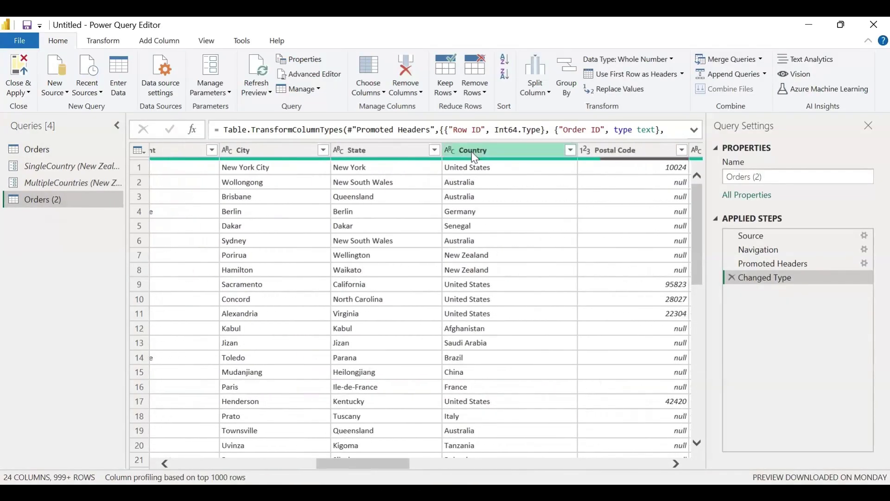
left_click(103, 40)
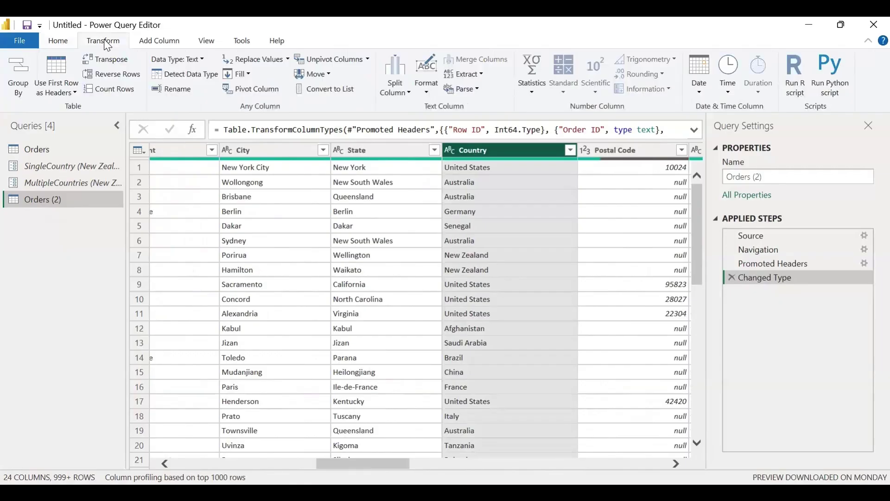
left_click(326, 96)
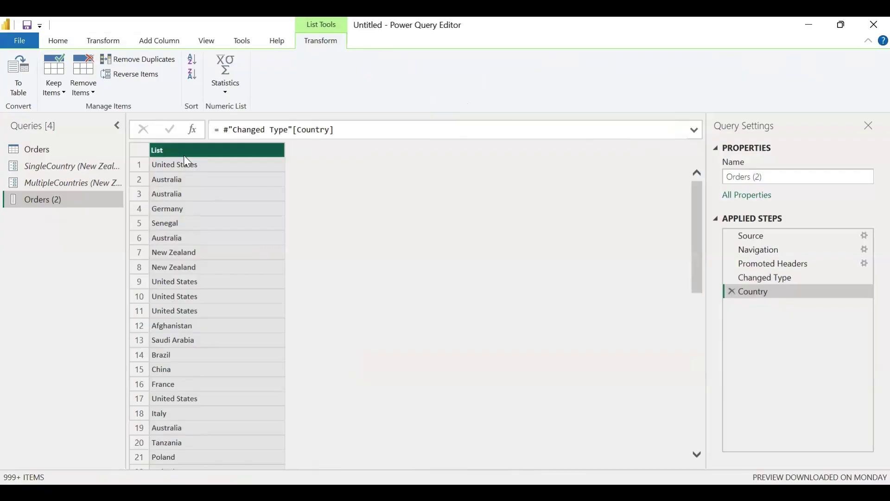
Remove the duplicates from the country list in Orders (2) and look through the remaining items
right_click(232, 153)
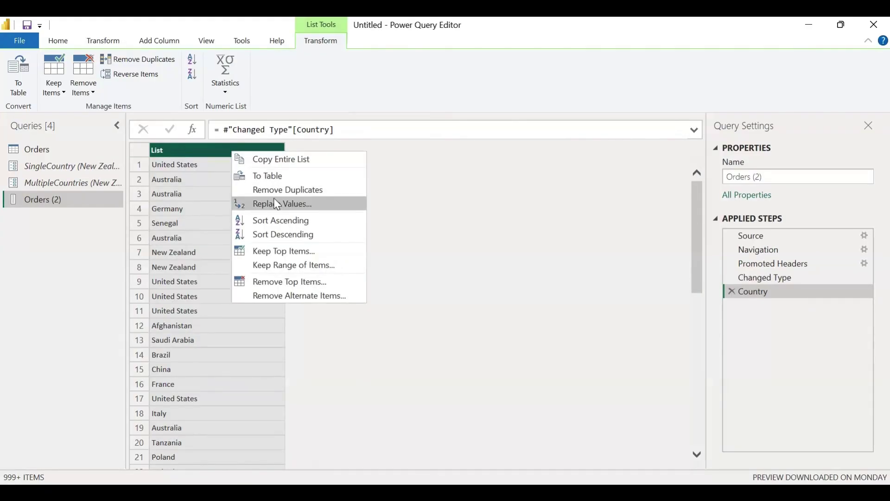
left_click(301, 190)
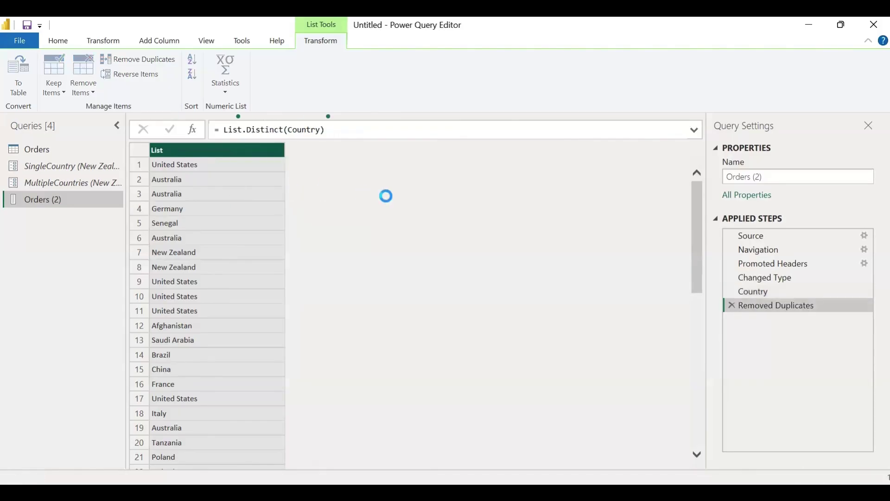
left_click_drag(699, 196, 681, 429)
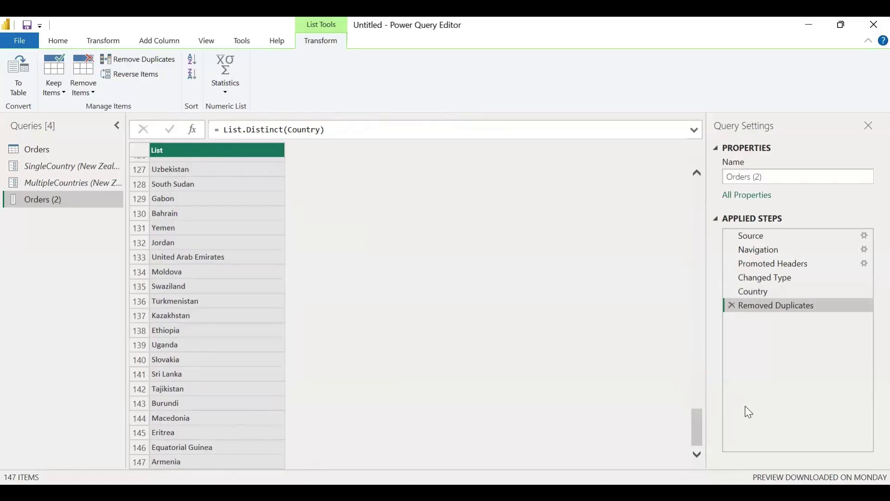
left_click_drag(696, 417, 693, 184)
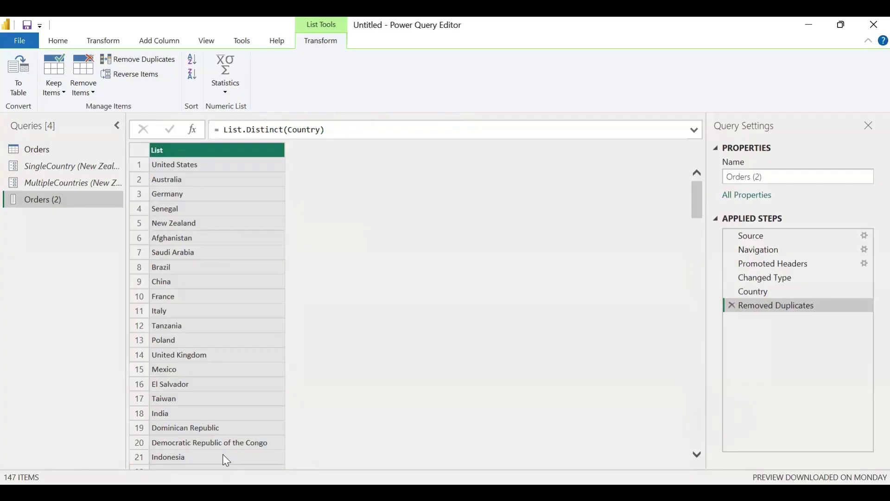
Create a new parameter named ListOfAllCountries
left_click(40, 153)
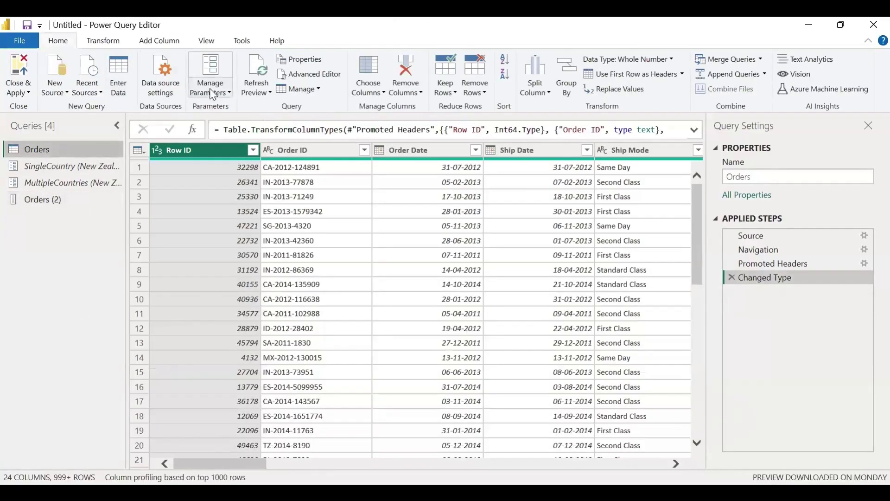
left_click(214, 94)
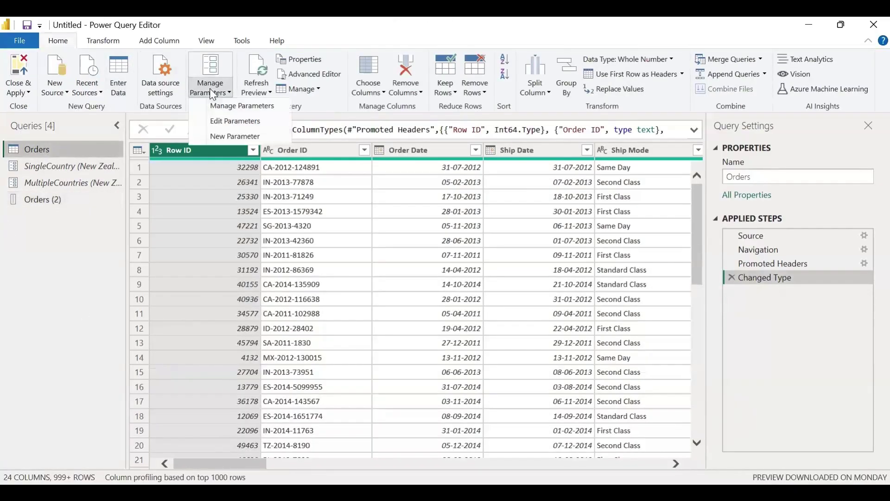
left_click(217, 137)
type("Lis")
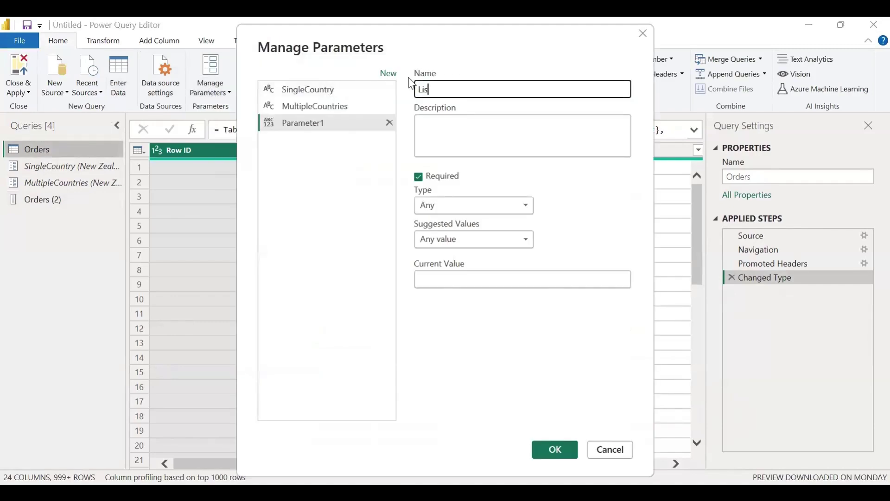
type("tOfAllCOuntries")
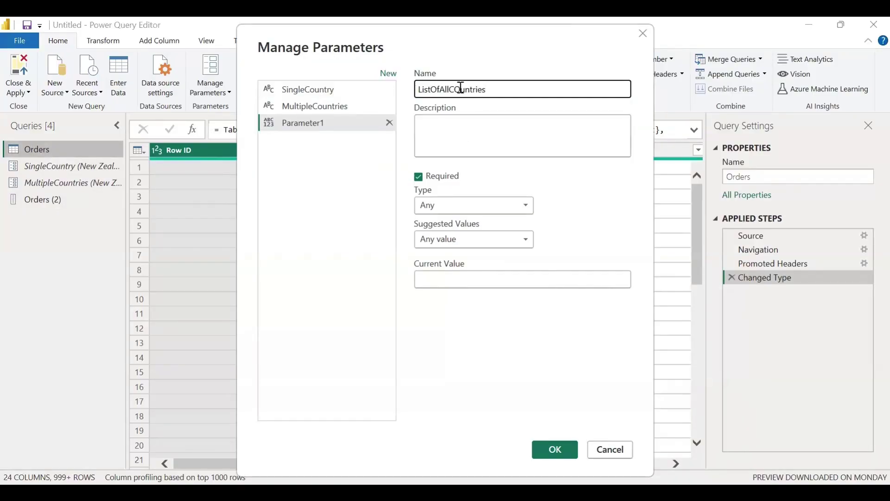
left_click(460, 89)
key("BackSpace")
type("o")
Set the ListOfAllCountries parameter's type to Text and take its suggested values from the Orders (2) query
left_click(440, 211)
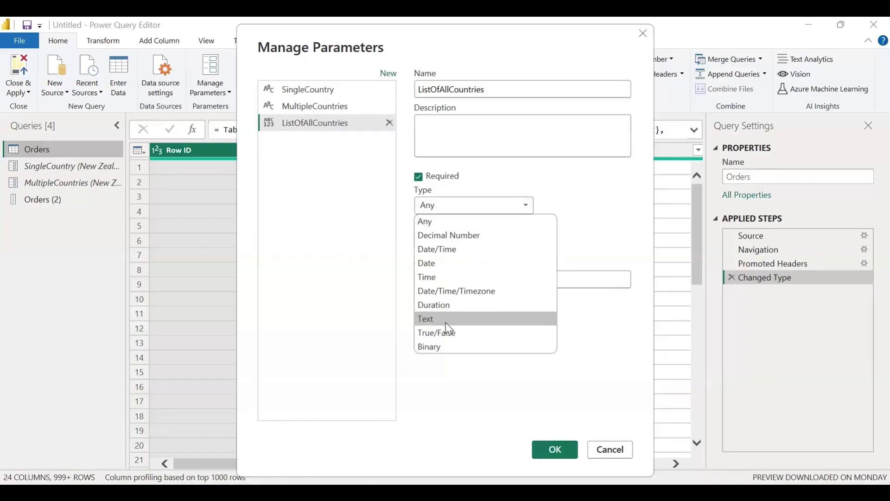
left_click(446, 320)
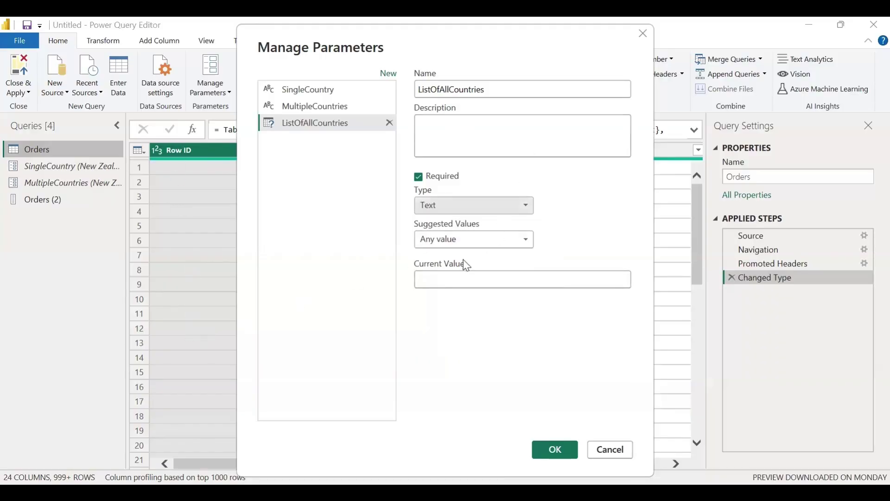
left_click(462, 243)
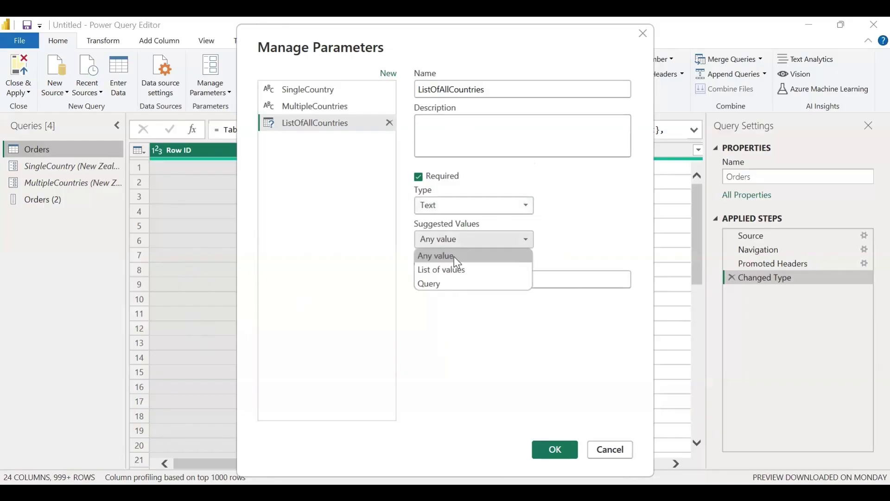
left_click(450, 284)
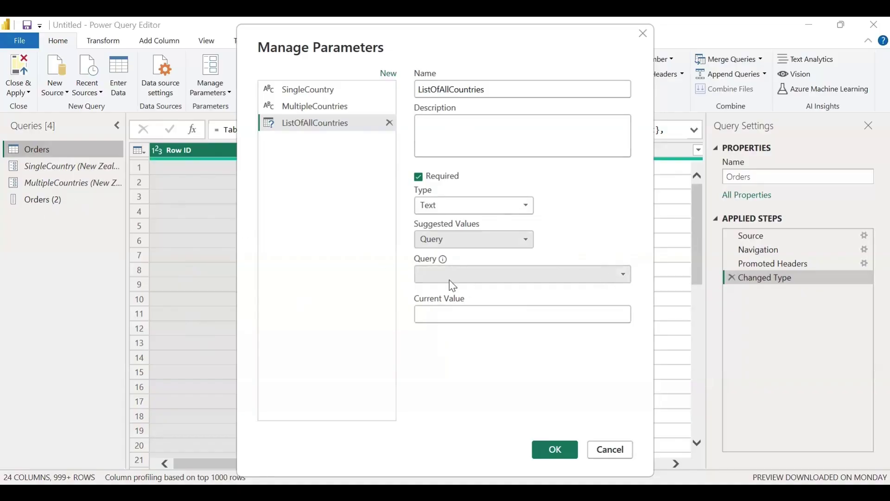
left_click(602, 273)
left_click(439, 288)
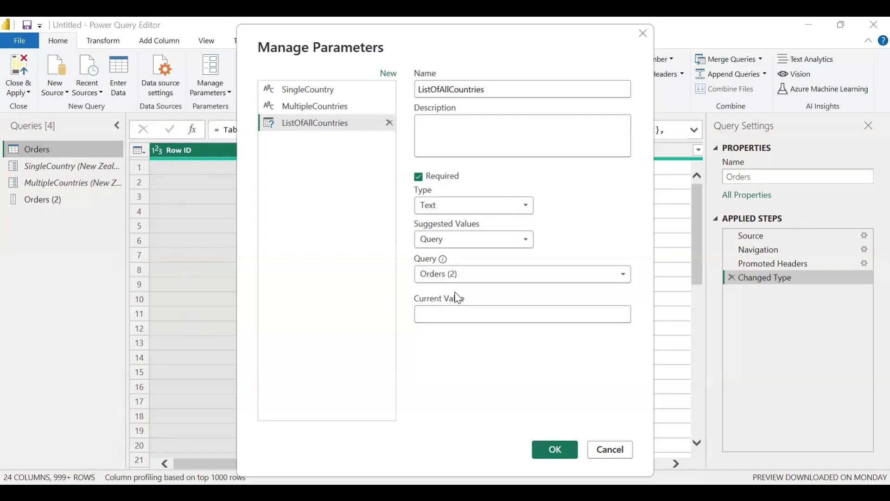
Set the current value of ListOfAllCountries to India and save the parameter
left_click(466, 314)
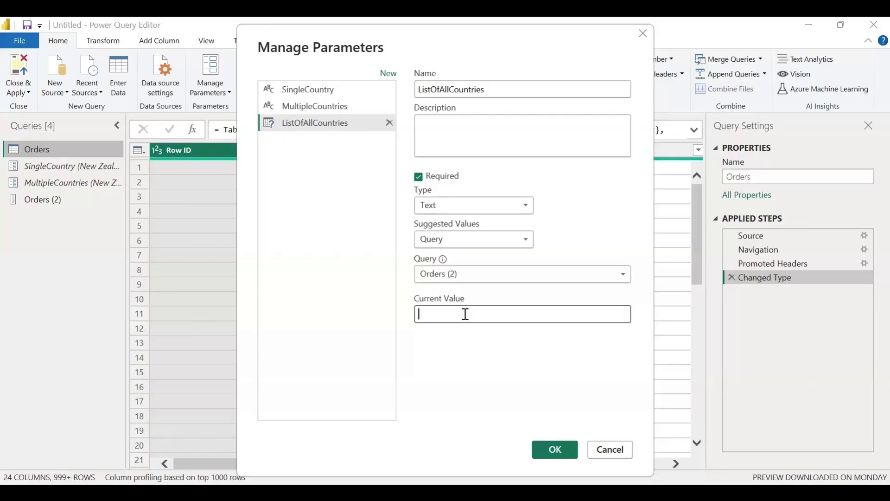
type("India")
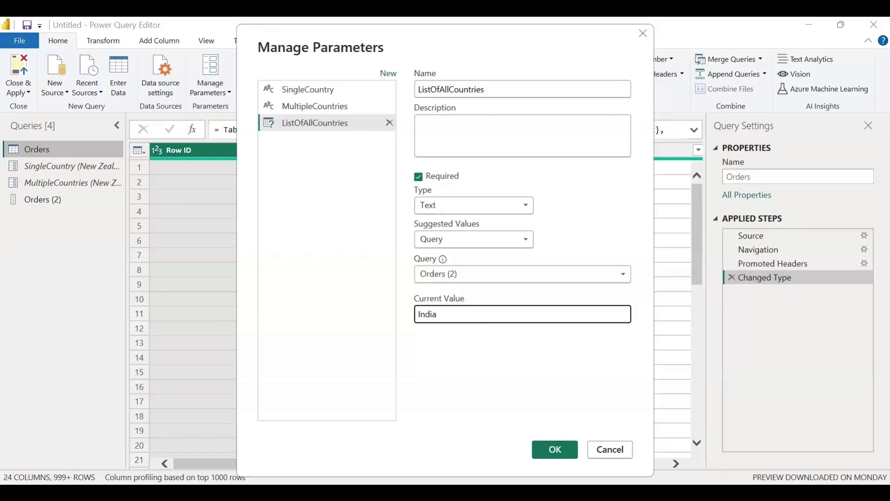
left_click(555, 450)
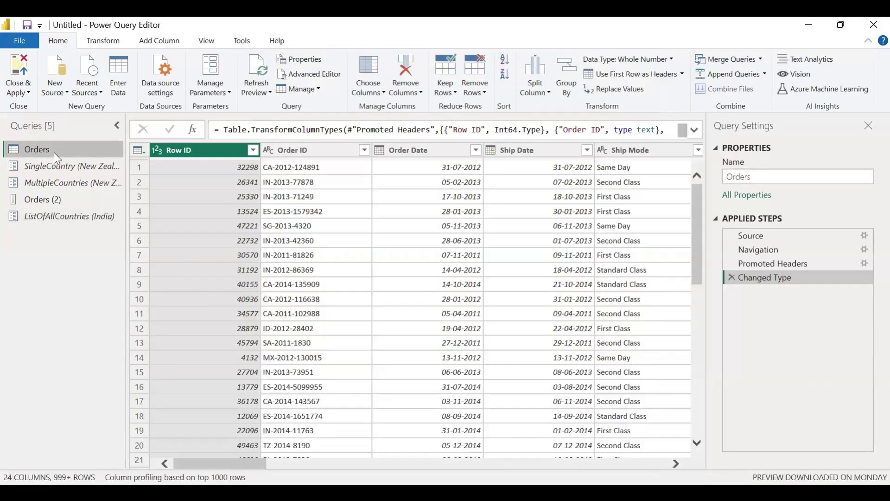
Filter the Orders query to keep rows where Country equals the ListOfAllCountries parameter
scroll(418, 166, "right", 5)
left_click(418, 150)
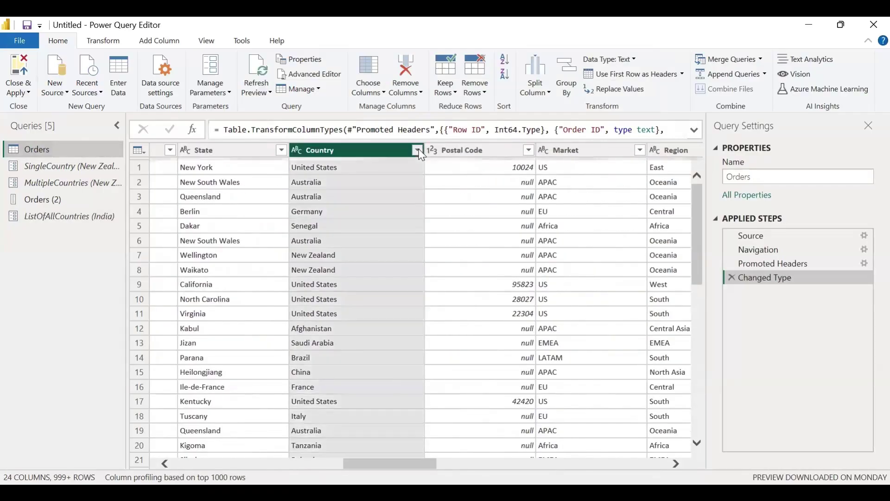
mouse_move(343, 264)
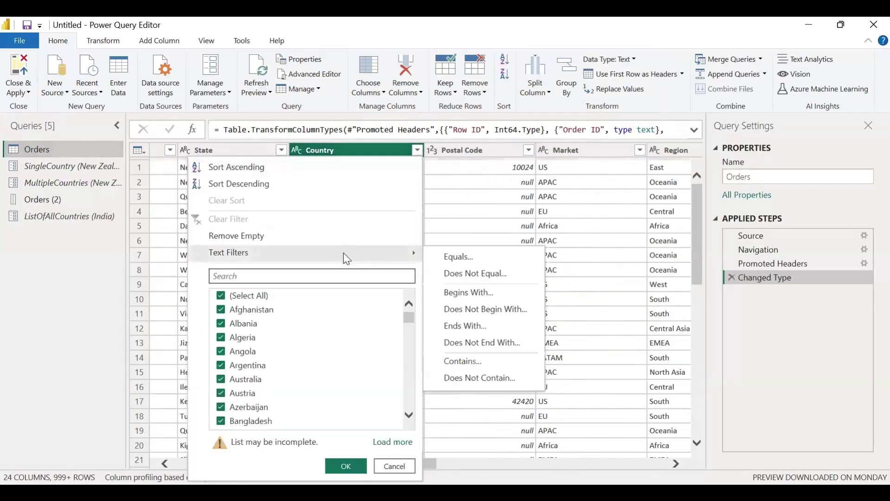
left_click(466, 256)
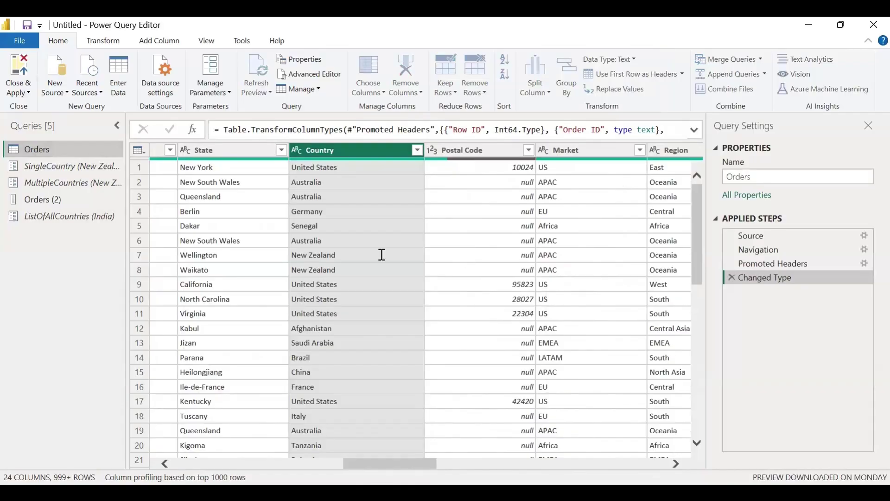
left_click(361, 254)
left_click(385, 282)
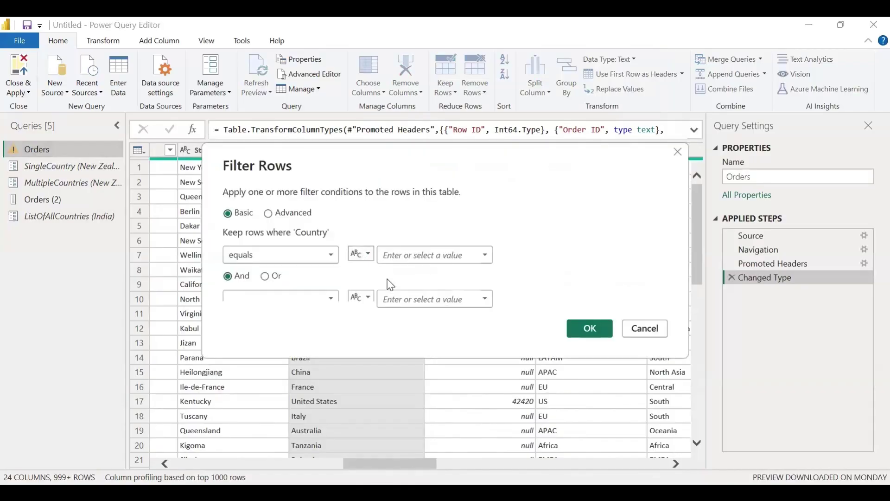
left_click(405, 259)
left_click(403, 299)
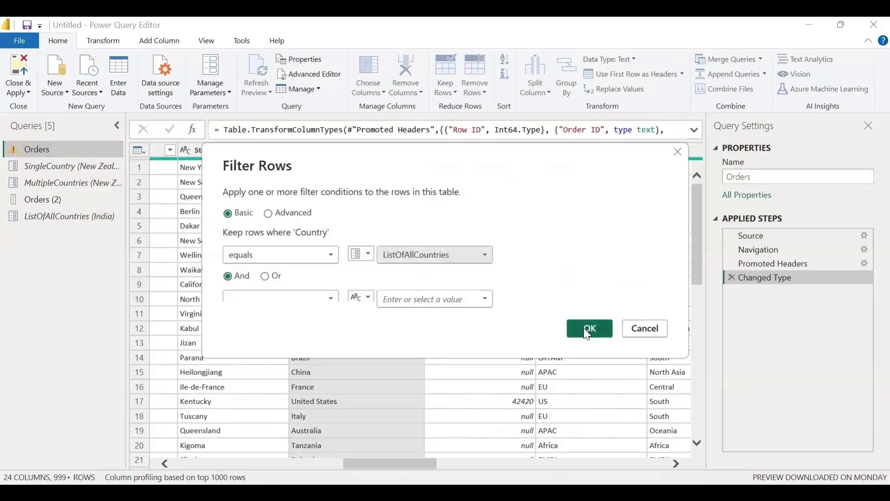
key("Return")
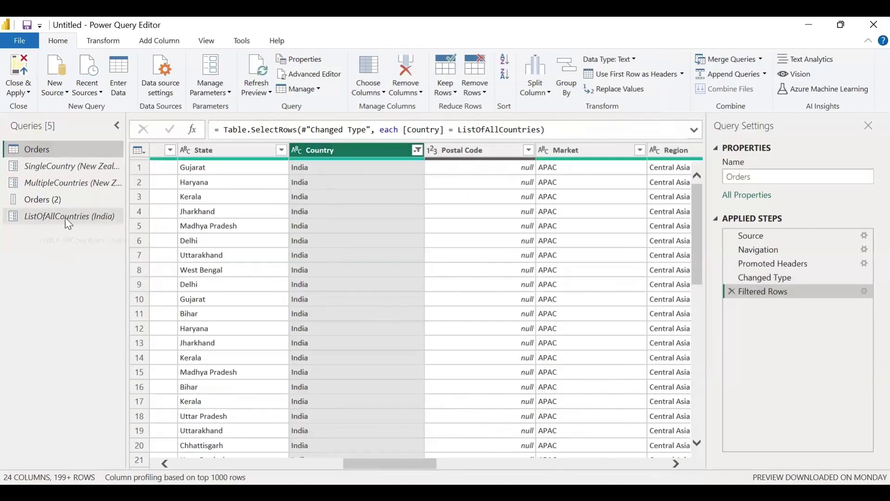
Set the current value of the ListOfAllCountries parameter to Australia and check the filtered rows in the Orders query
left_click(49, 218)
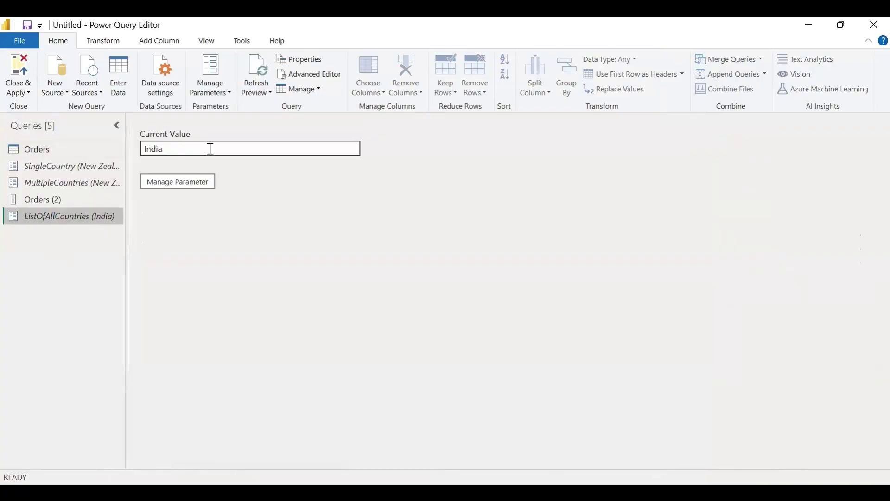
left_click(170, 153)
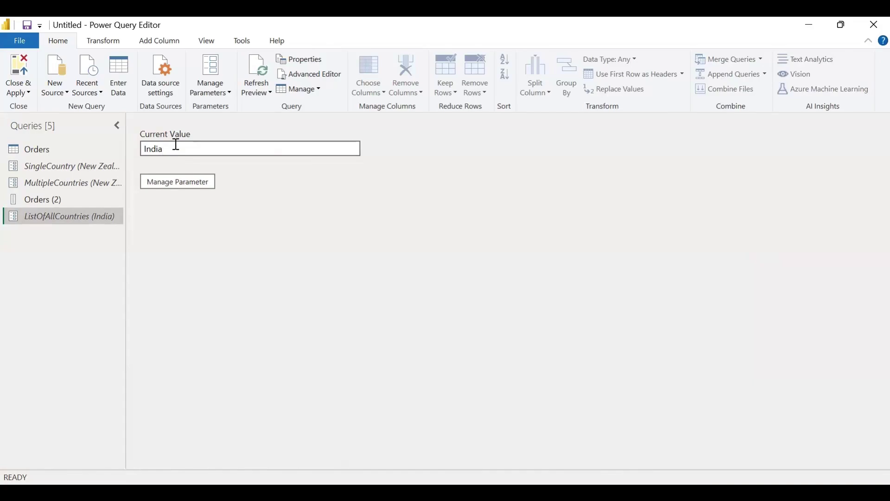
key("BackSpace")
key("BackSpace")
key("BackSpace")
type("Aus")
type("lia")
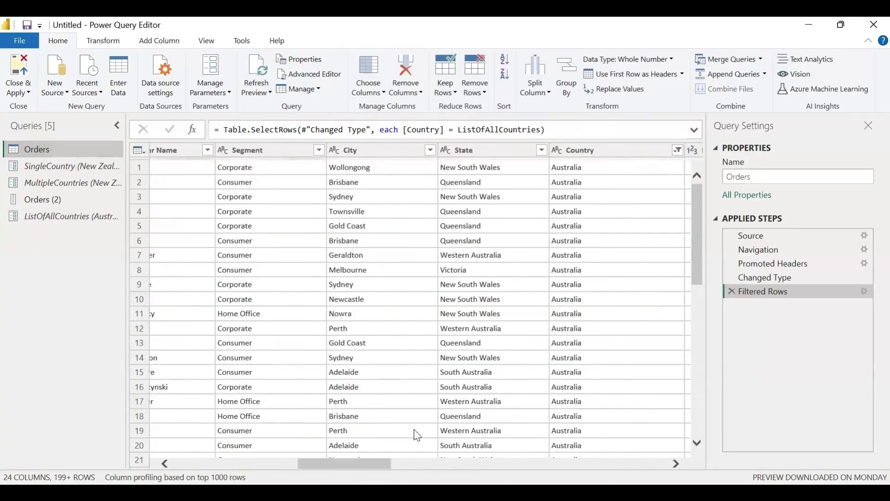
left_click(578, 149)
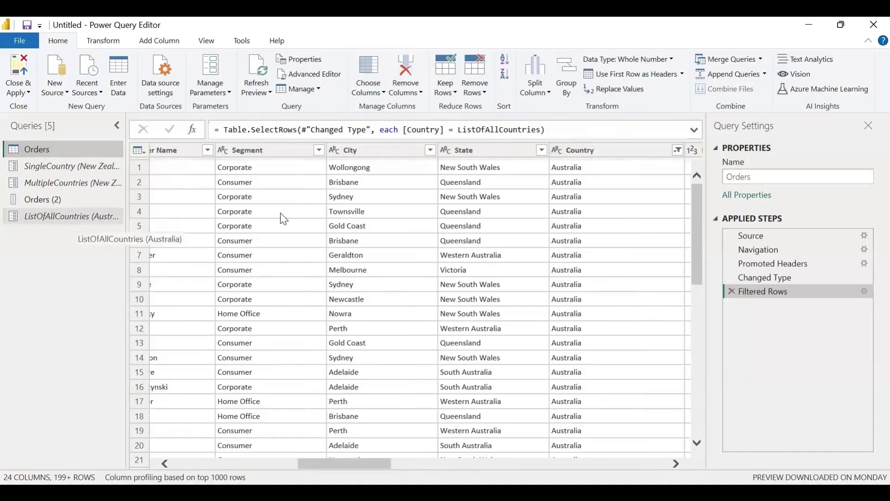
left_click(431, 151)
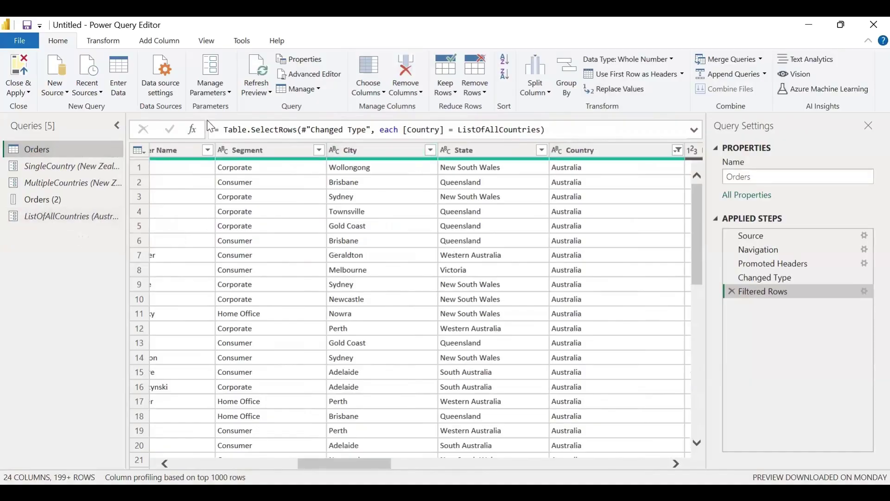
Start a new parameter and review the data types available for it
left_click(203, 96)
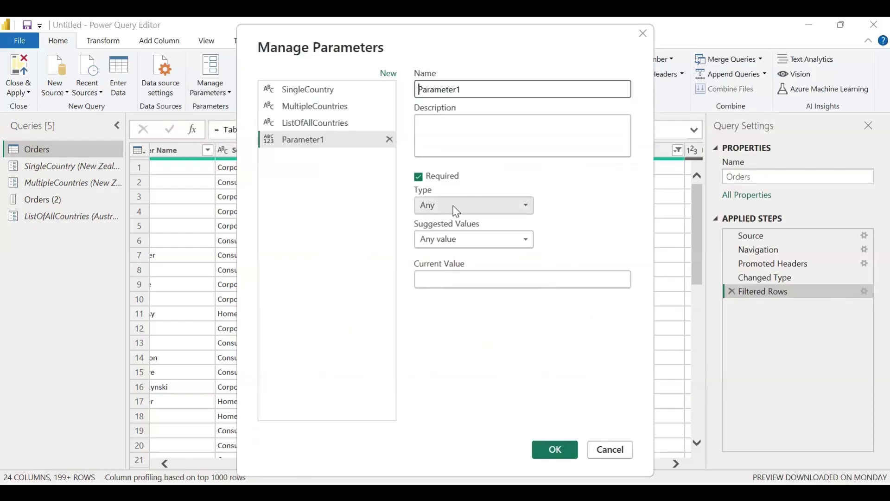
left_click(455, 208)
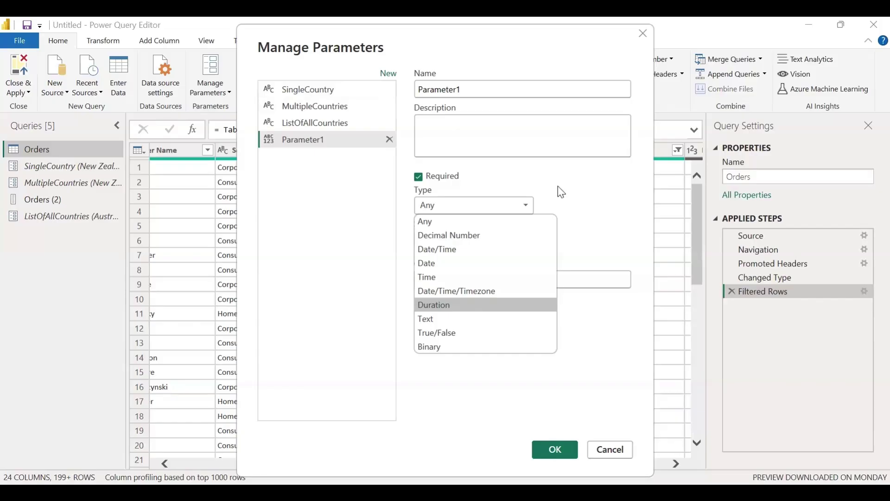
left_click(306, 110)
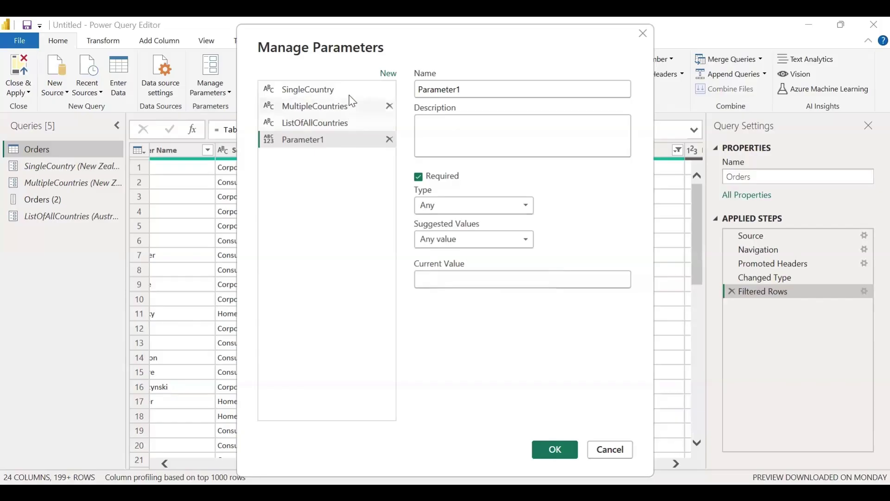
Try to add Australia as a fourth suggested value in the MultipleCountries parameter's list of values
left_click(381, 93)
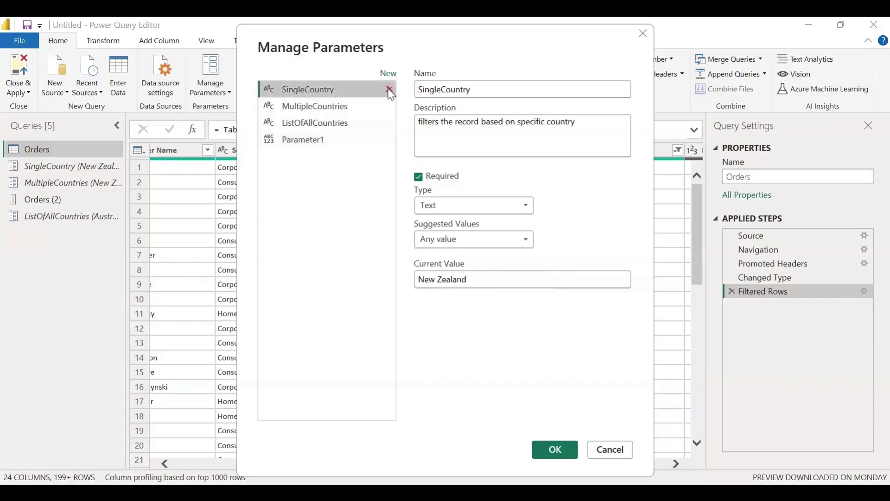
left_click(303, 110)
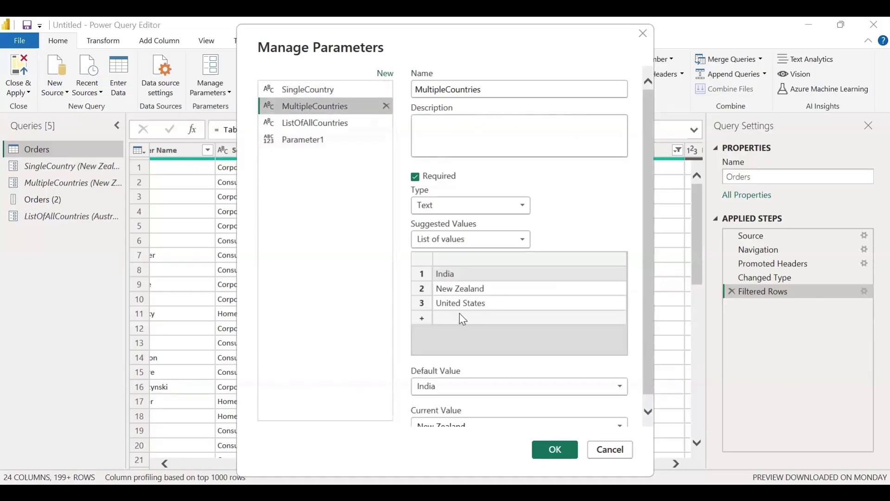
scroll(461, 301, "down", 1)
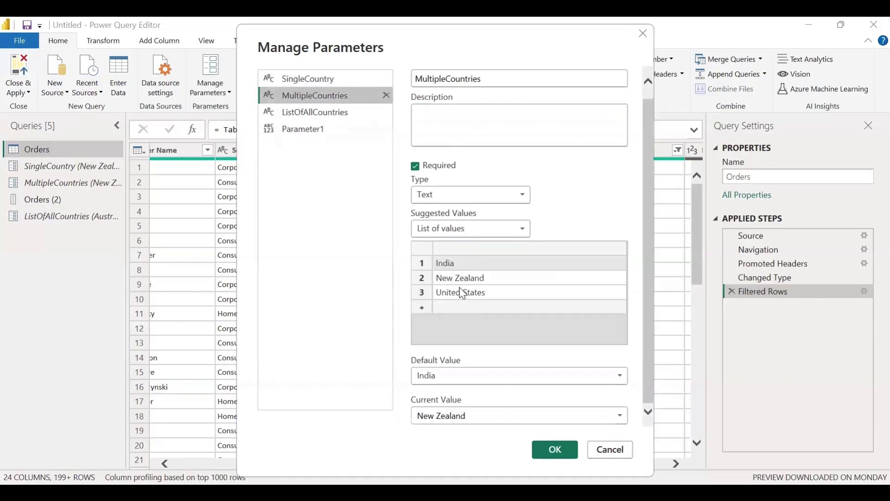
left_click(424, 308)
left_click(471, 310)
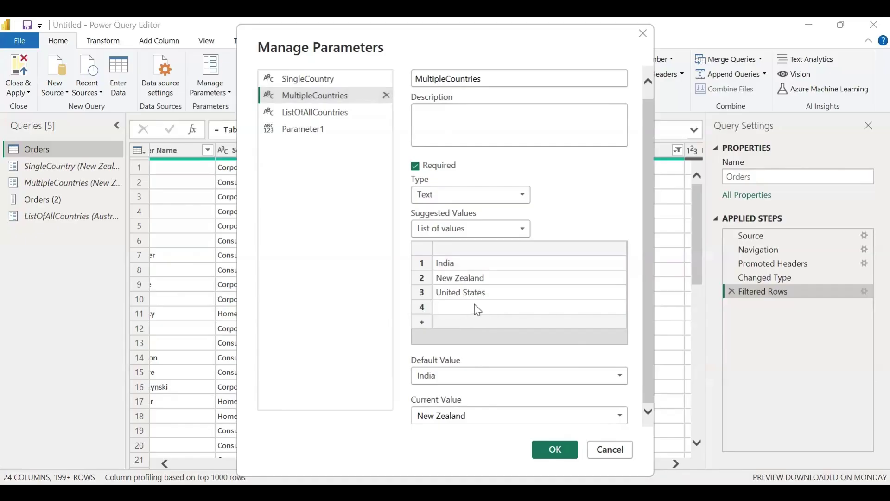
type("Australia")
left_click(556, 454)
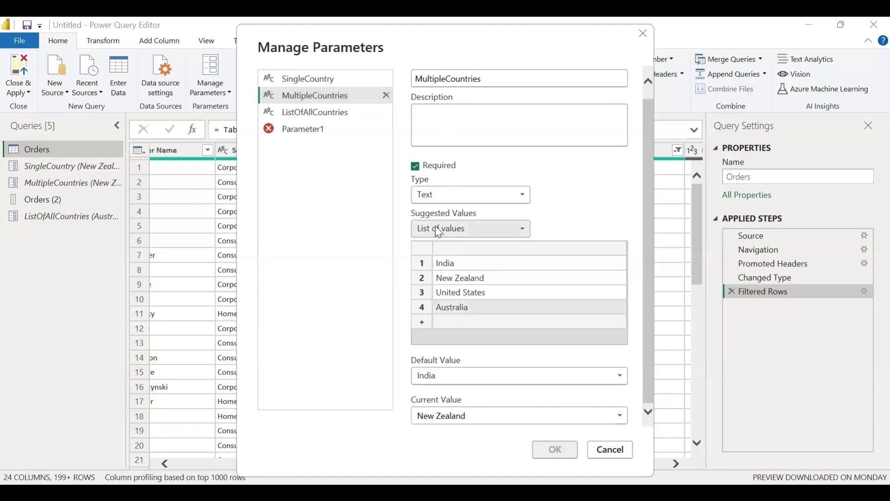
left_click(610, 447)
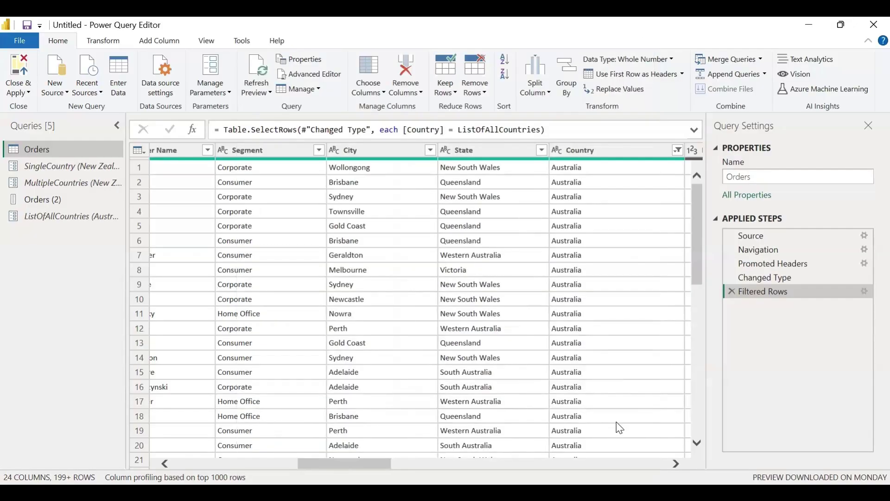